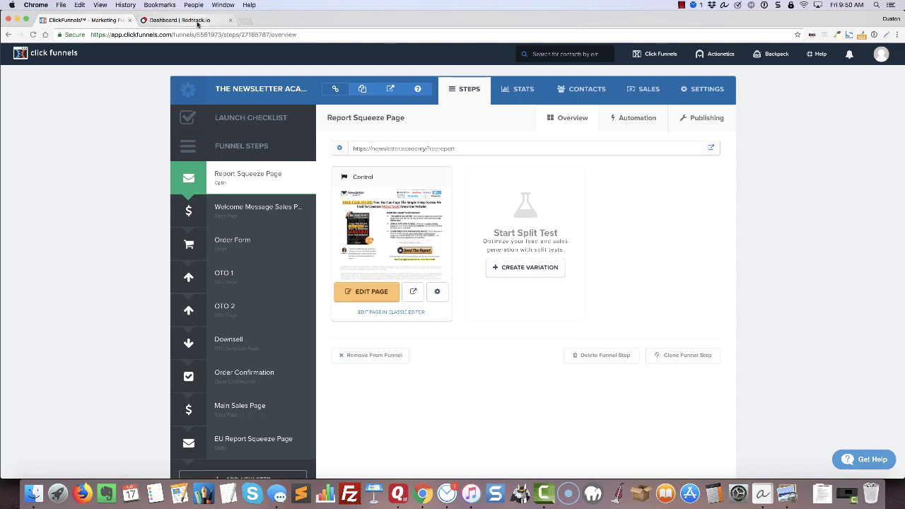
# Switch to RedTrack and create a custom traffic source named with the owner's website domain, leaving the other fields empty
pyautogui.click(198, 21)
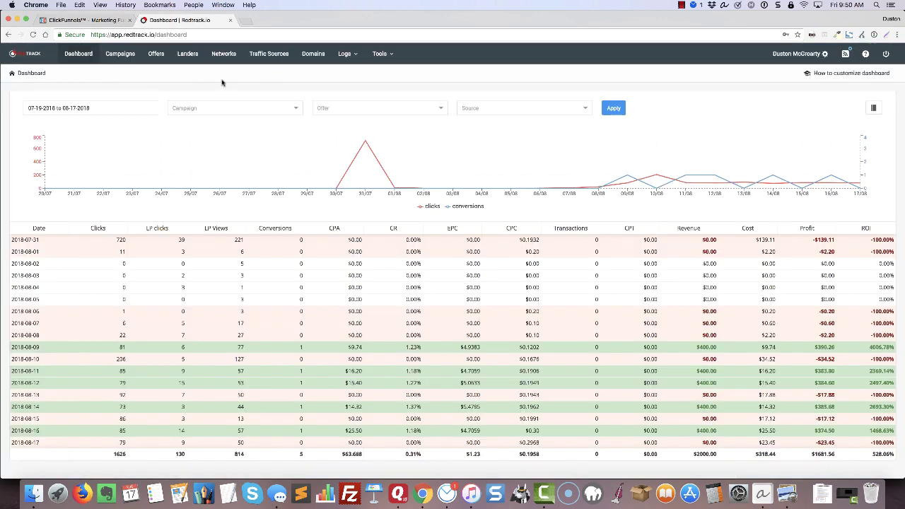
pyautogui.click(271, 56)
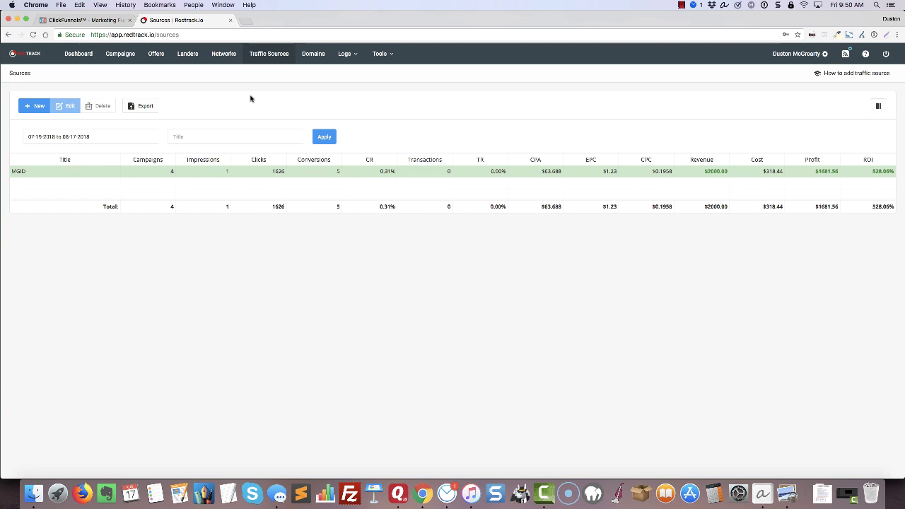
pyautogui.click(33, 108)
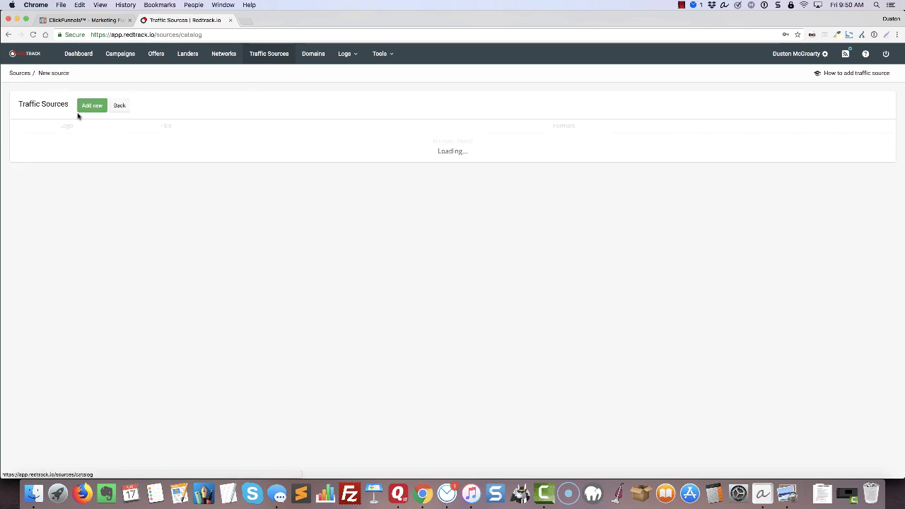
pyautogui.click(92, 105)
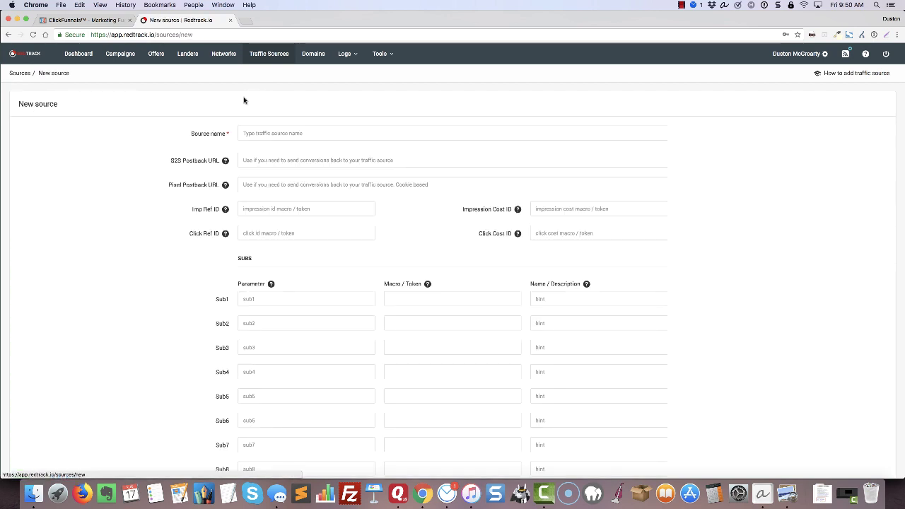
pyautogui.click(303, 127)
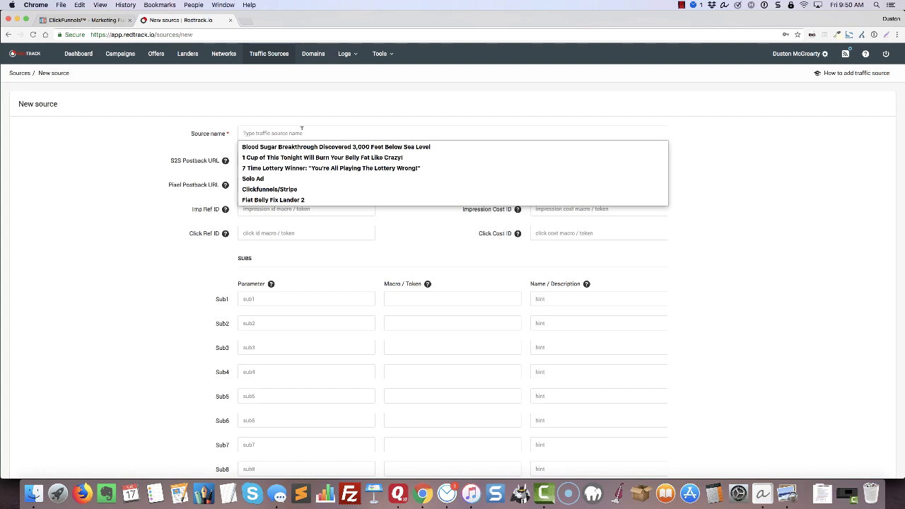
pyautogui.write('DustonM')
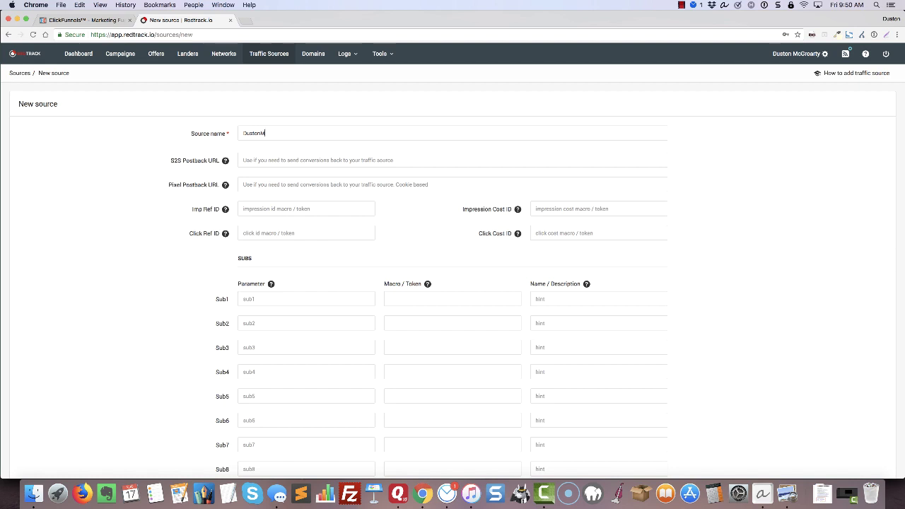
pyautogui.write('cGroarty.com')
pyautogui.scroll(-3, 167, 288)
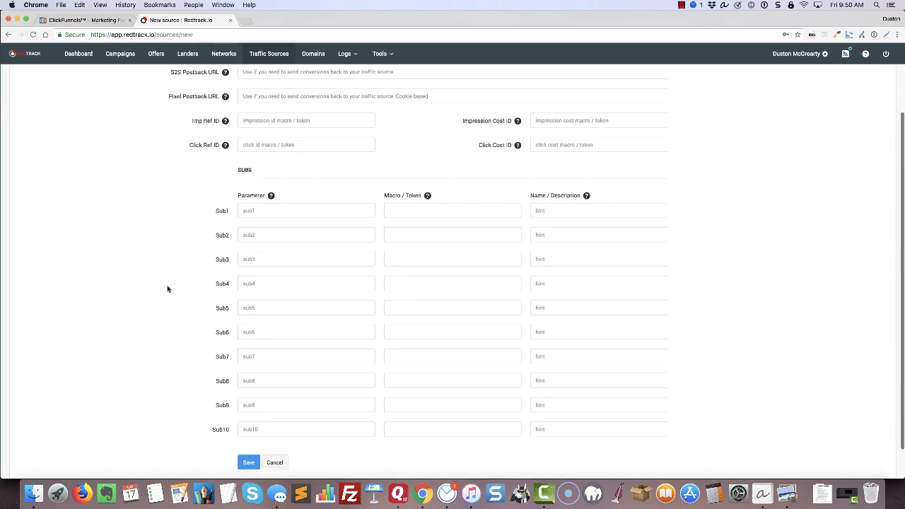
pyautogui.click(248, 427)
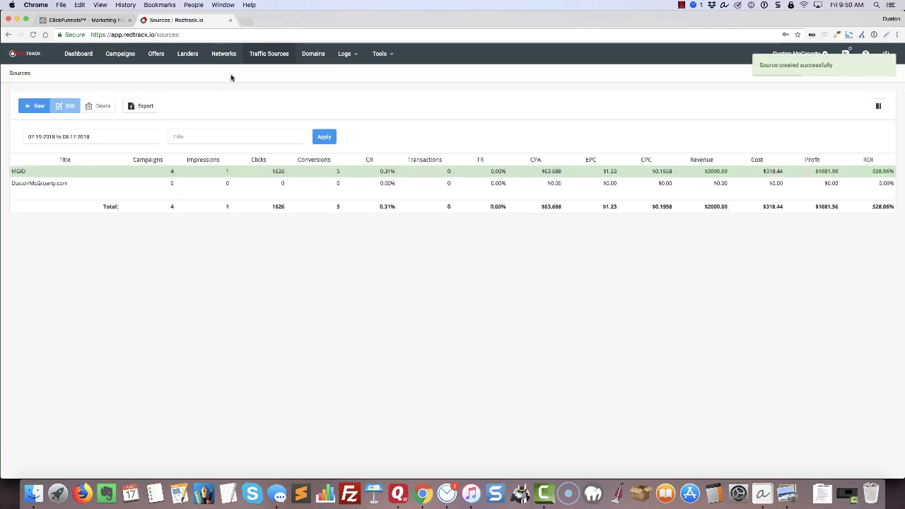
pyautogui.click(155, 54)
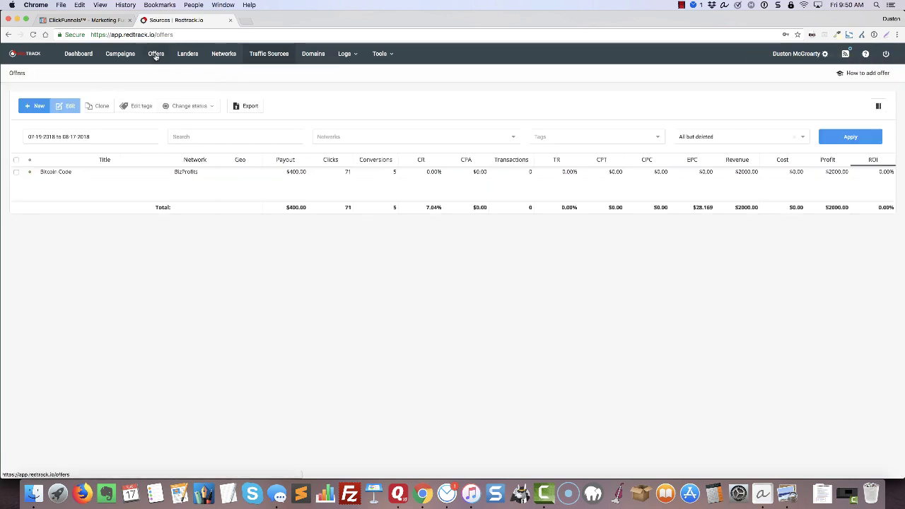
pyautogui.click(37, 106)
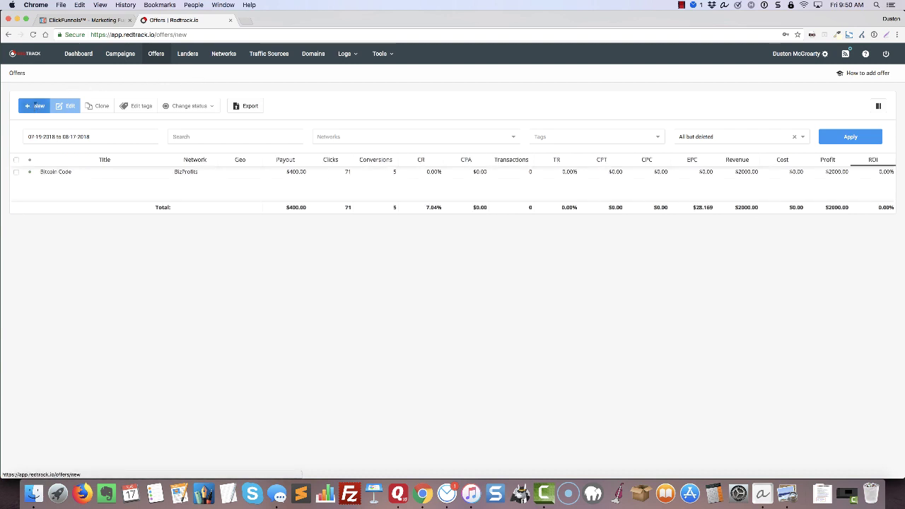
pyautogui.click(312, 130)
pyautogui.write('T')
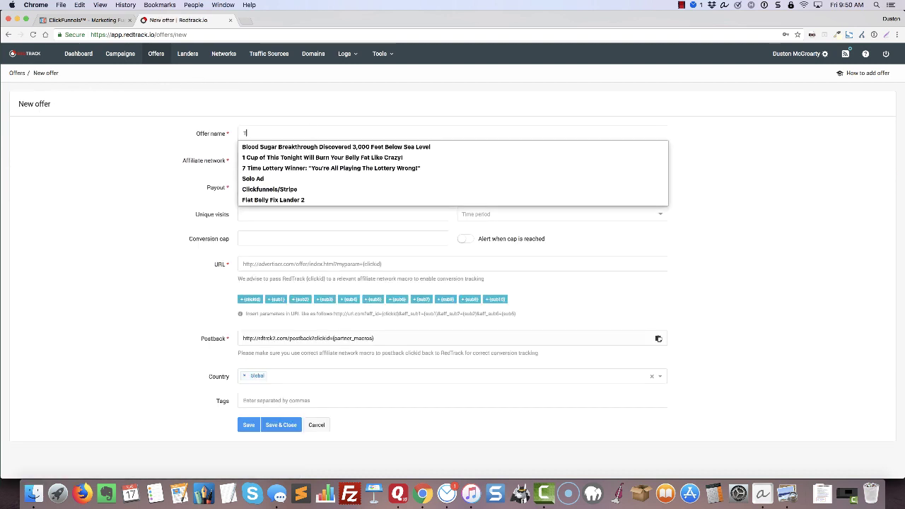
pyautogui.write('he Newsletter A')
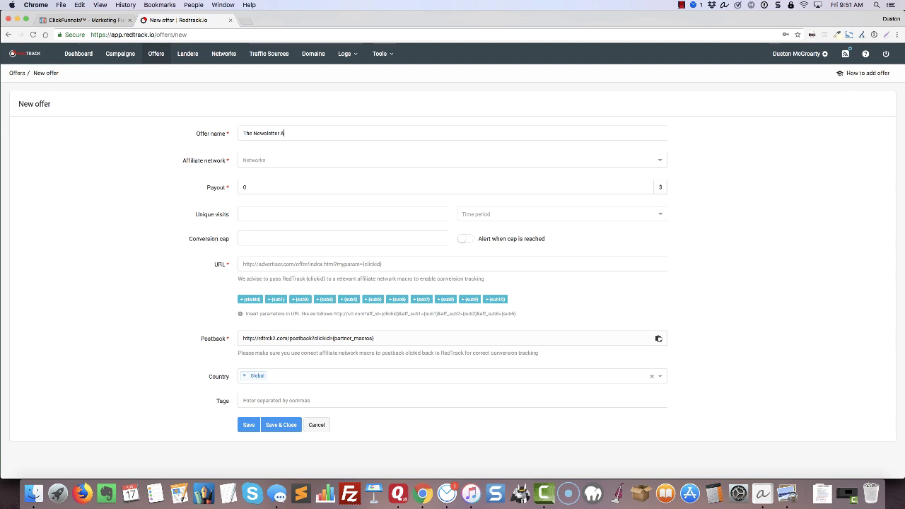
pyautogui.write('cademy')
pyautogui.click(253, 161)
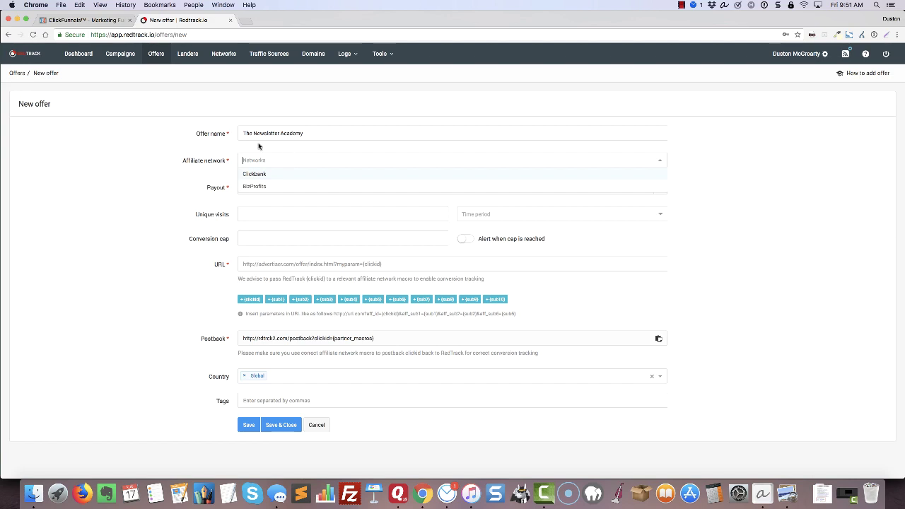
pyautogui.click(287, 151)
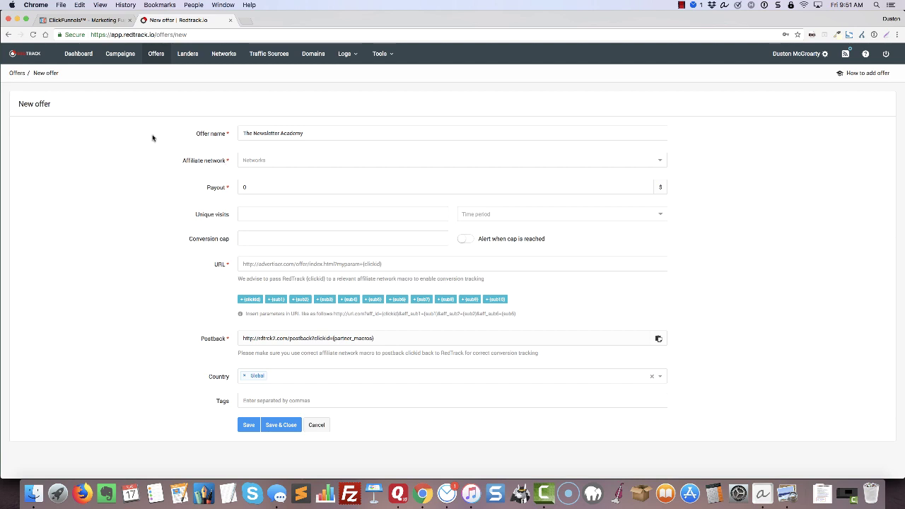
# Create and save a custom affiliate network titled "Owned Offers"
pyautogui.click(223, 55)
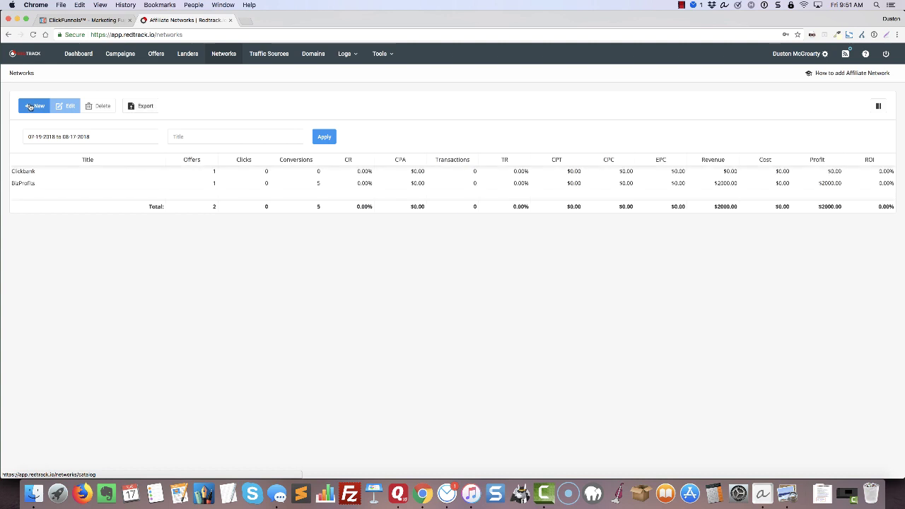
pyautogui.click(28, 107)
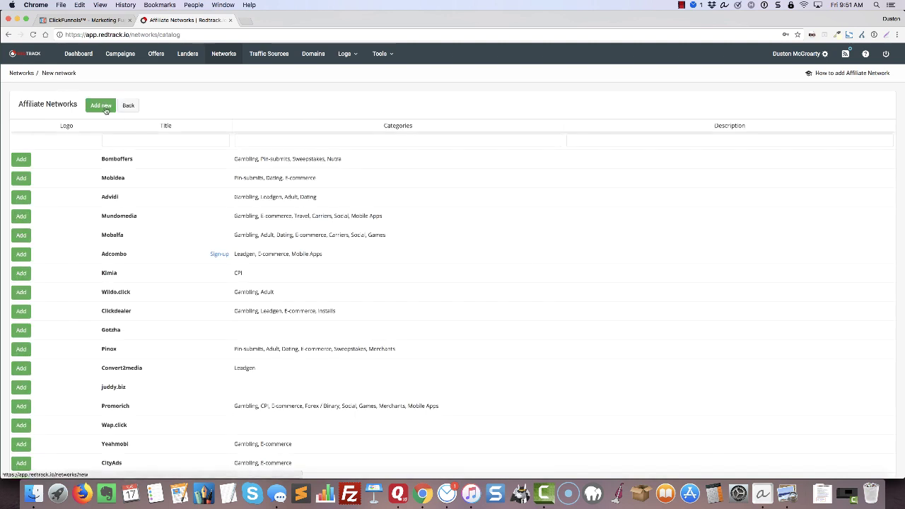
pyautogui.click(101, 106)
pyautogui.click(302, 133)
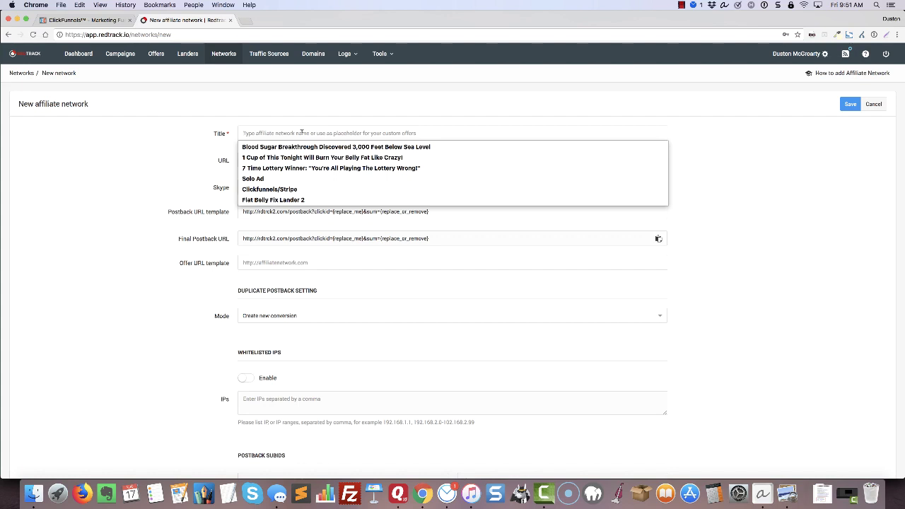
pyautogui.write('Owned Offers')
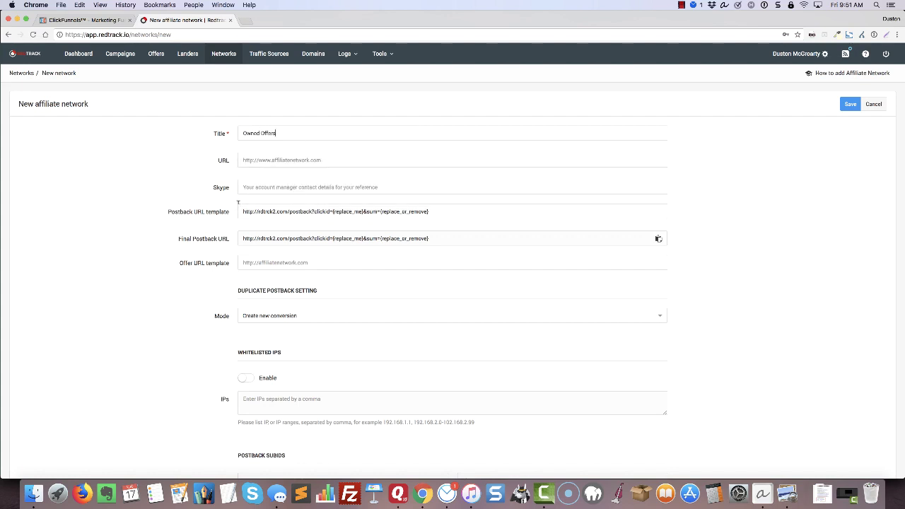
pyautogui.scroll(-10, 208, 269)
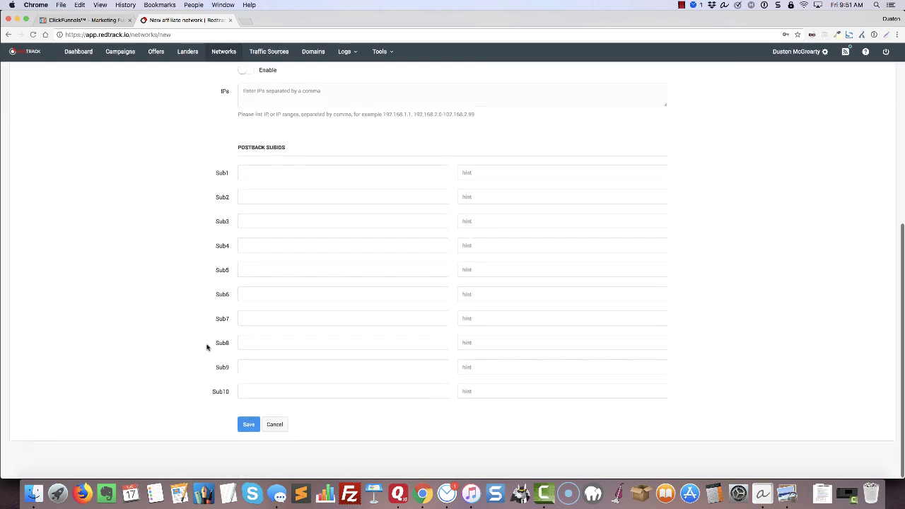
pyautogui.click(248, 424)
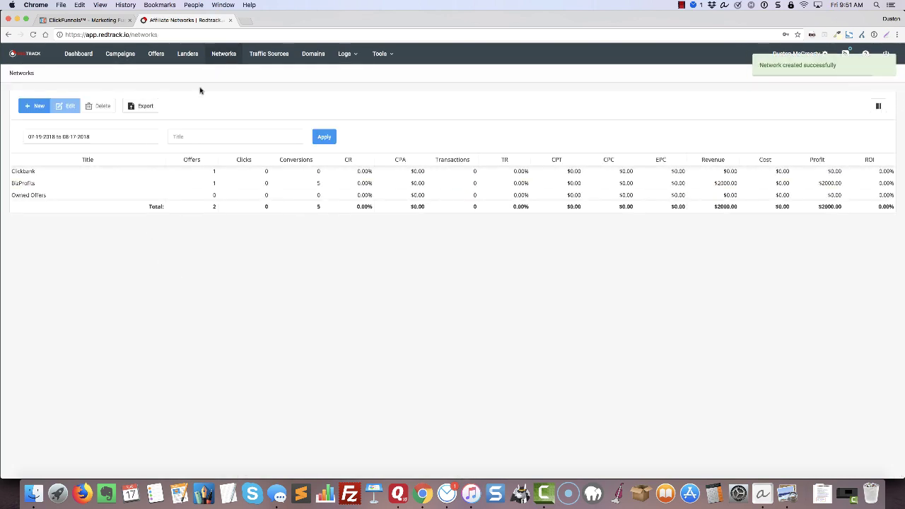
# Start a new offer named "The Newsletter Academy"
pyautogui.click(156, 54)
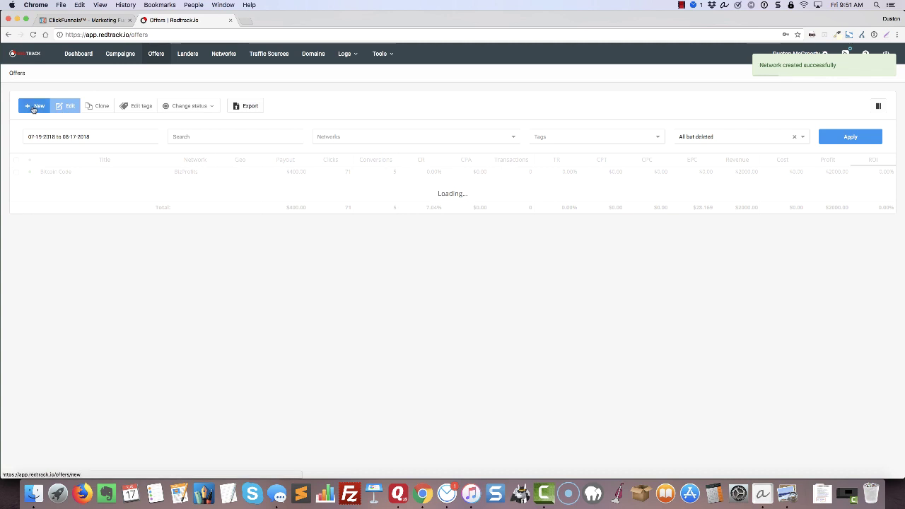
pyautogui.click(32, 107)
pyautogui.click(283, 133)
pyautogui.write('The')
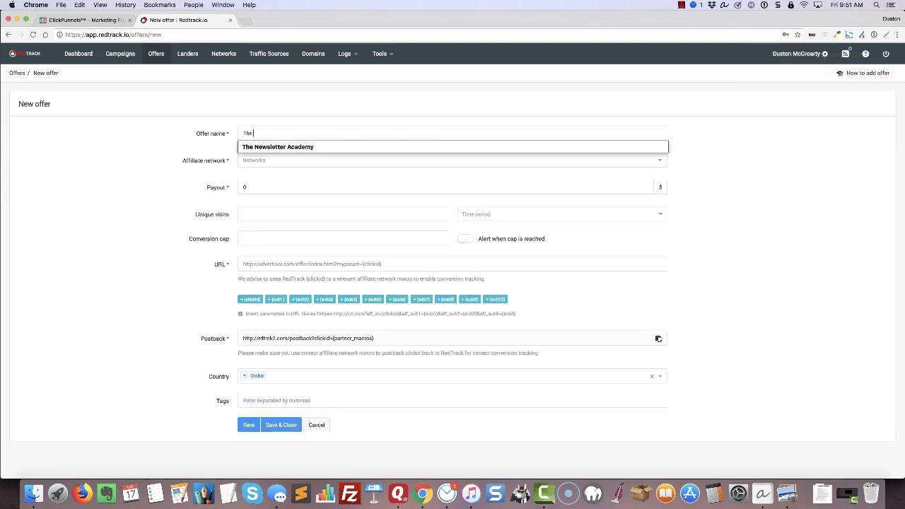
pyautogui.click(279, 147)
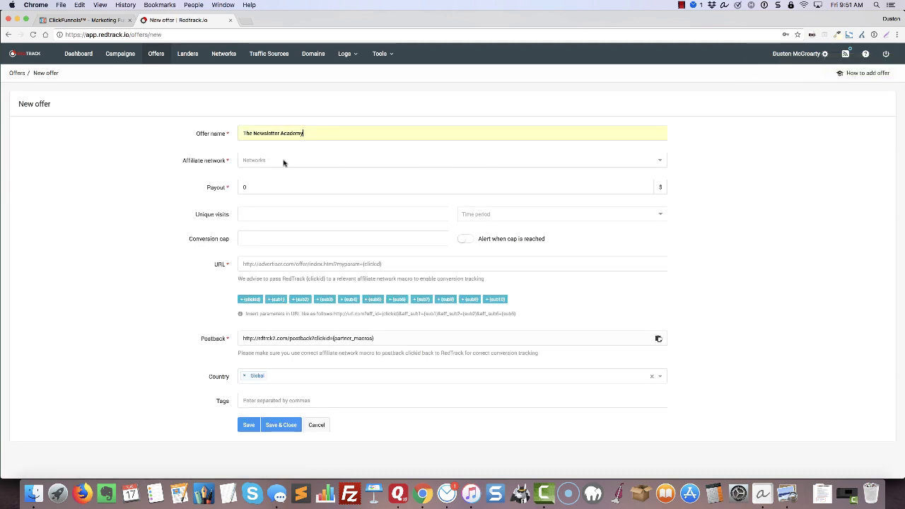
# Assign the offer to the Owned Offers affiliate network and set its payout to $7
pyautogui.click(283, 160)
pyautogui.click(281, 198)
pyautogui.click(283, 186)
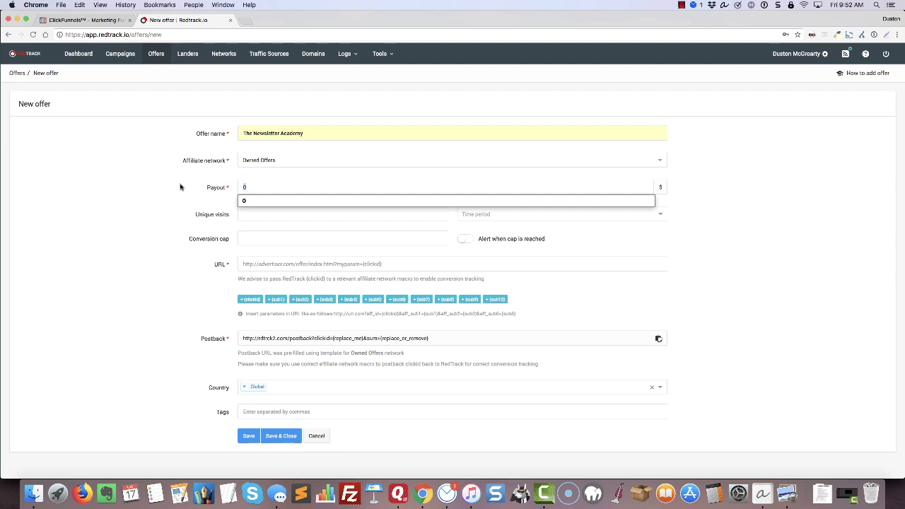
pyautogui.write('7')
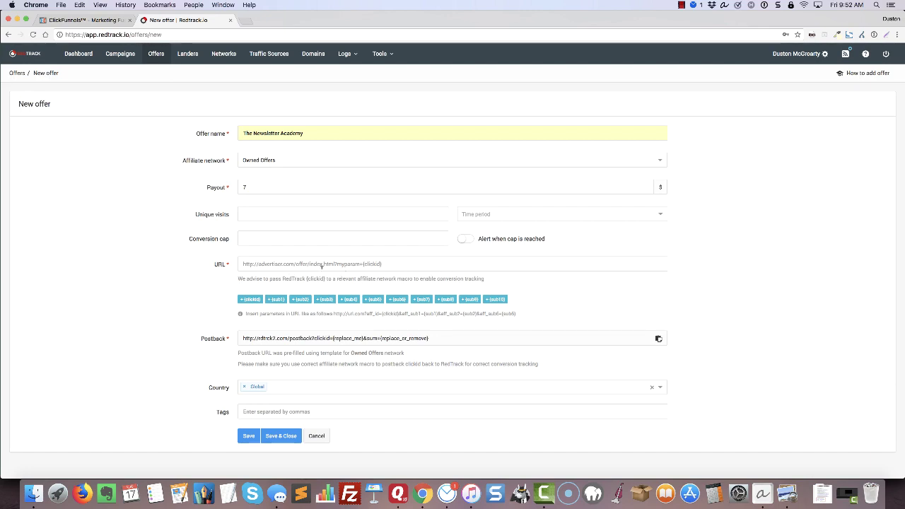
# Switch to ClickFunnels, open the live page of the Welcome Message Sales Page step, and copy its URL
pyautogui.click(444, 264)
pyautogui.click(83, 19)
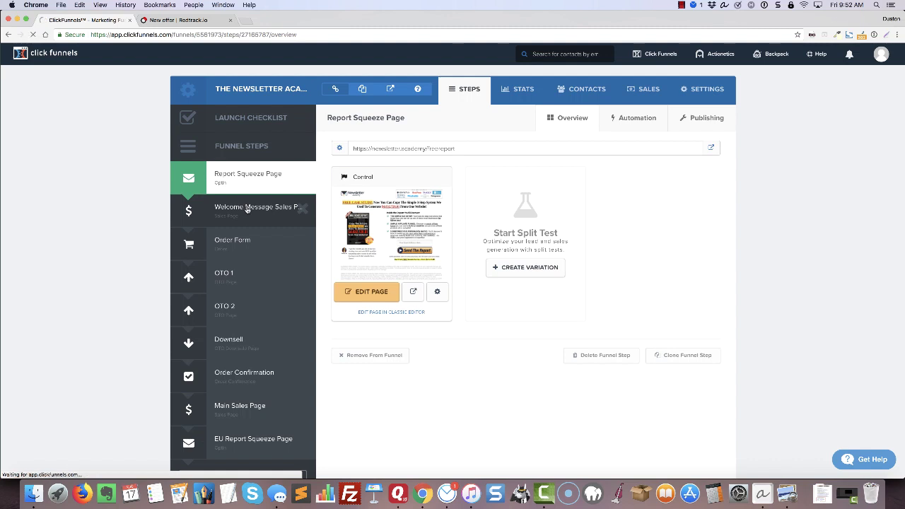
pyautogui.click(246, 209)
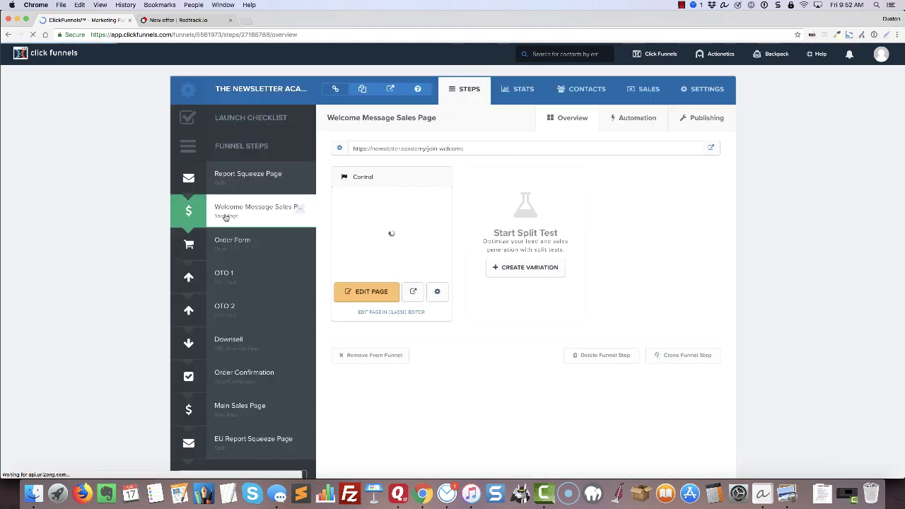
pyautogui.click(710, 148)
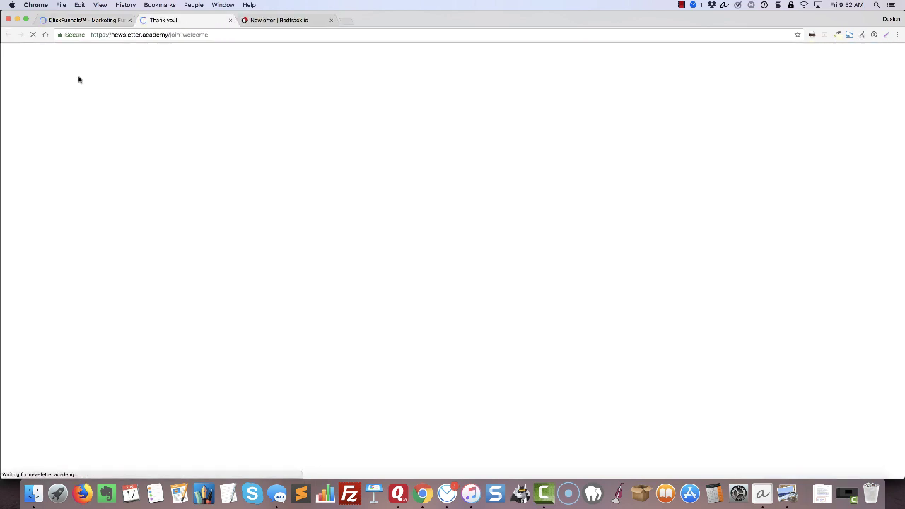
pyautogui.click(151, 35)
pyautogui.press('super+c')
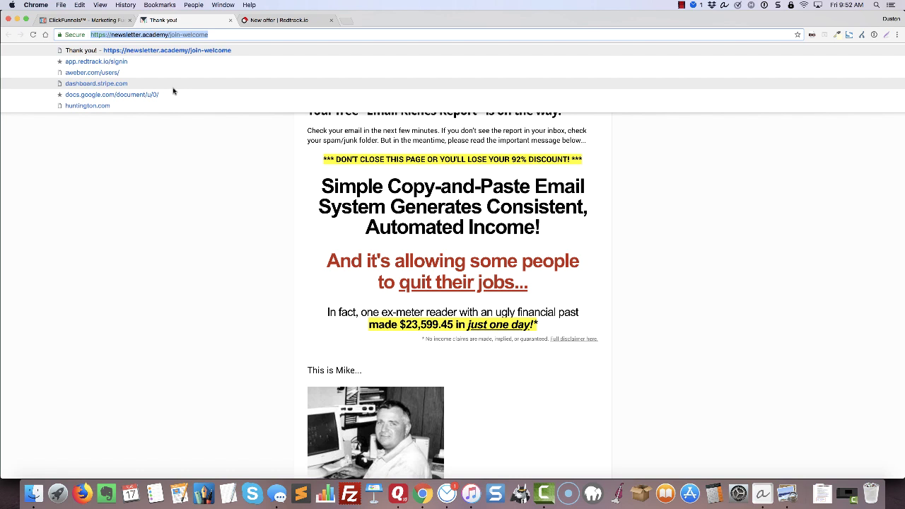
pyautogui.click(303, 21)
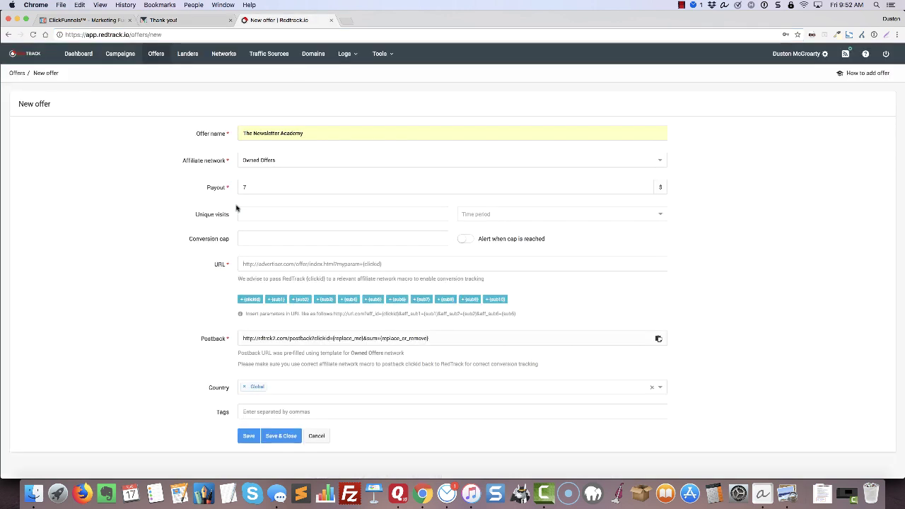
pyautogui.click(273, 265)
pyautogui.press('super+v')
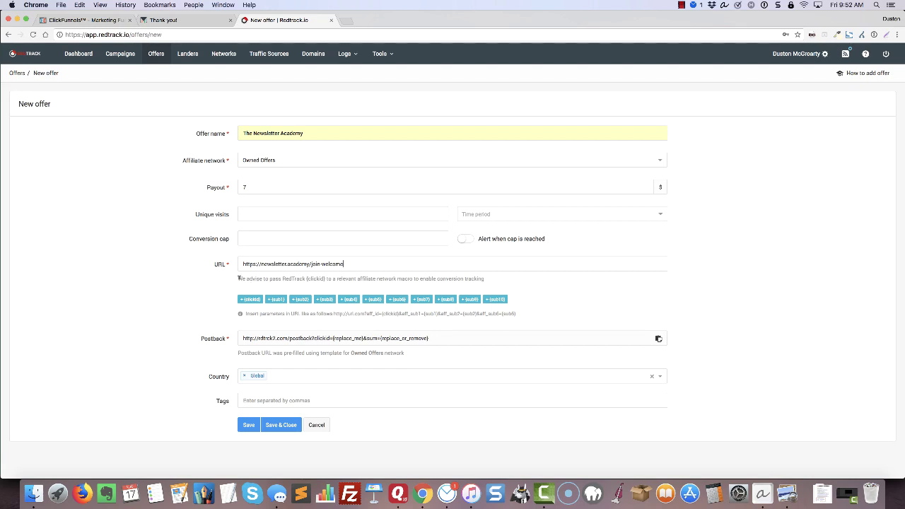
pyautogui.moveTo(238, 278); pyautogui.dragTo(447, 278)
pyautogui.click(444, 277)
pyautogui.write('d={clickid}')
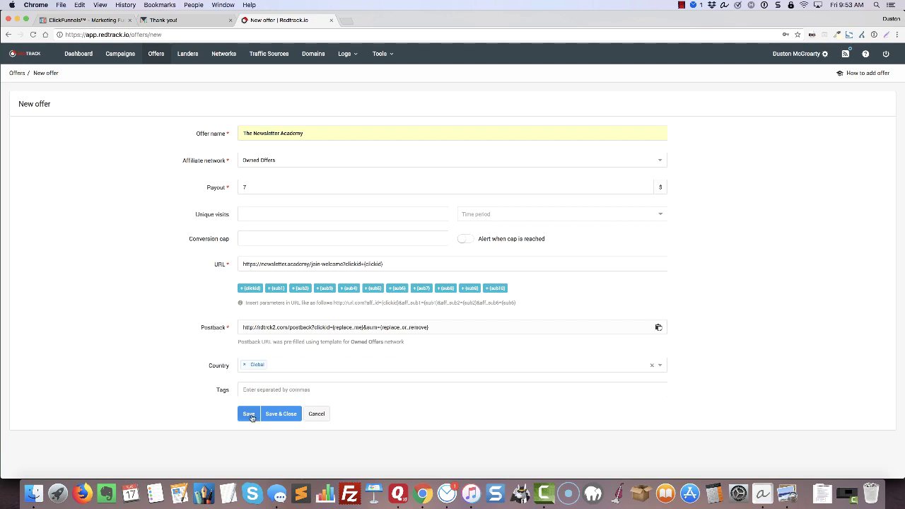
pyautogui.click(288, 416)
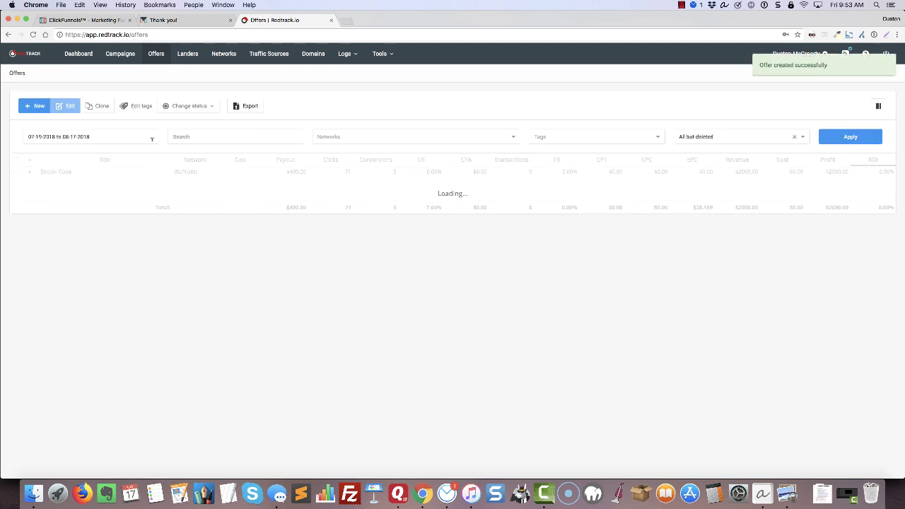
# Open RedTrack's landers list, close the live sales page, and open the Report Squeeze Page step in ClickFunnels
pyautogui.click(186, 55)
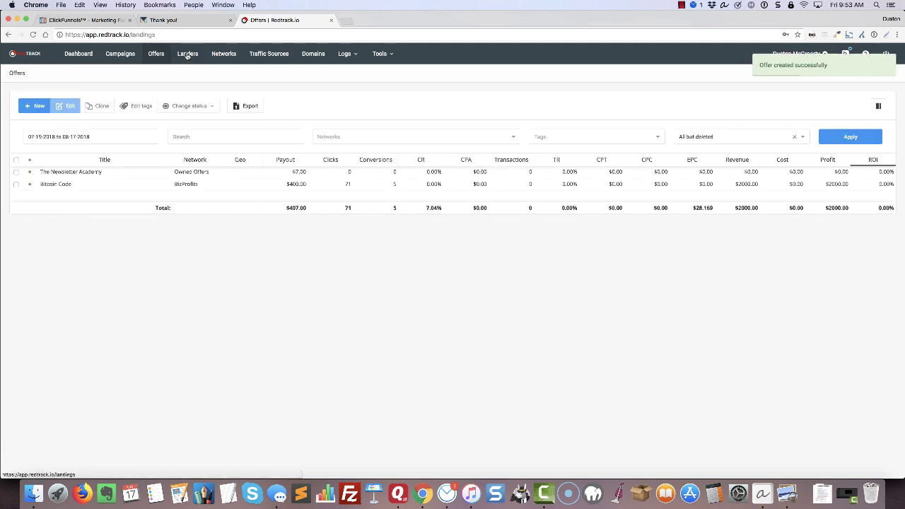
pyautogui.click(202, 23)
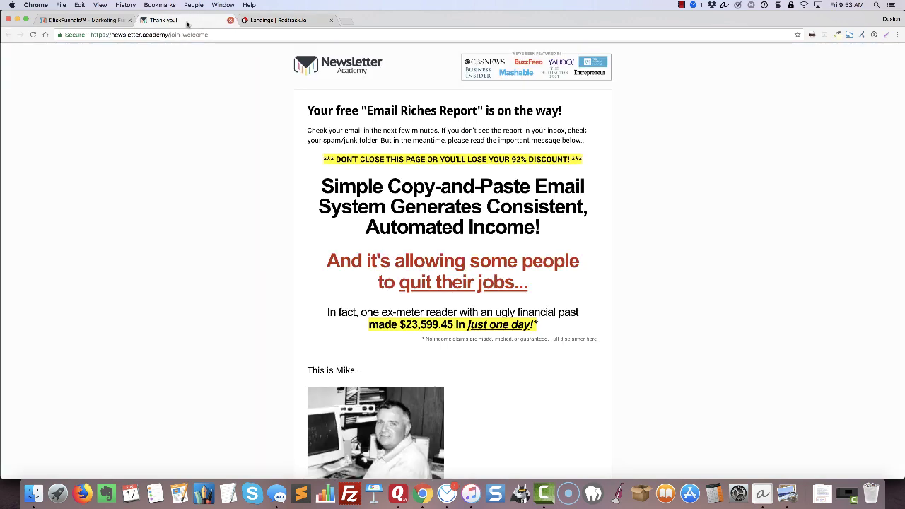
pyautogui.click(231, 20)
pyautogui.click(105, 22)
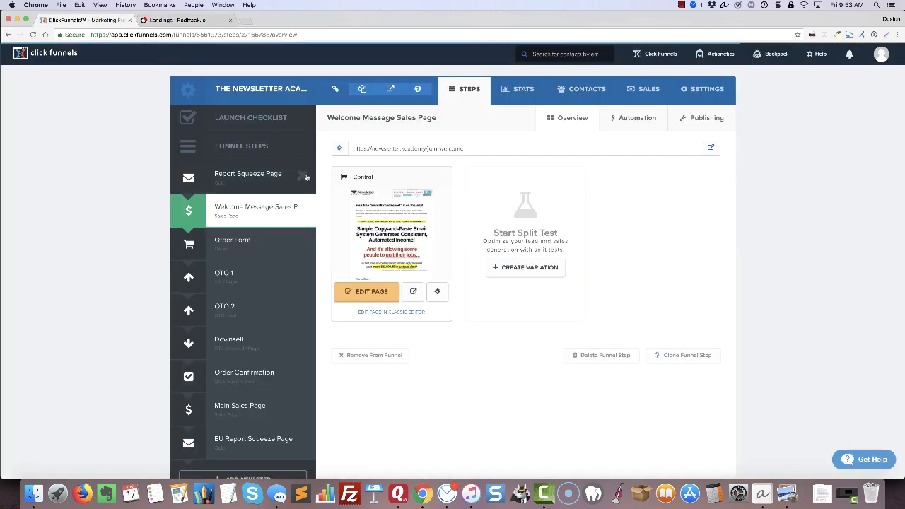
pyautogui.click(246, 178)
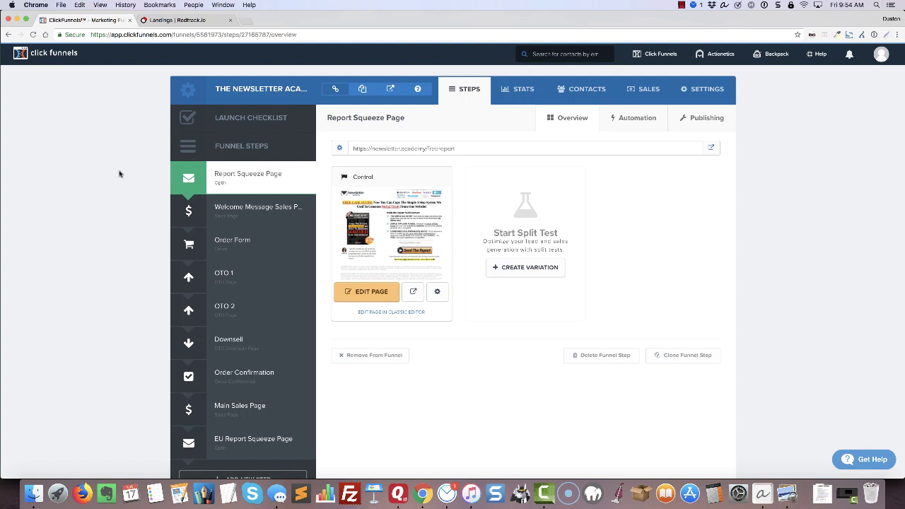
pyautogui.click(195, 20)
pyautogui.click(154, 56)
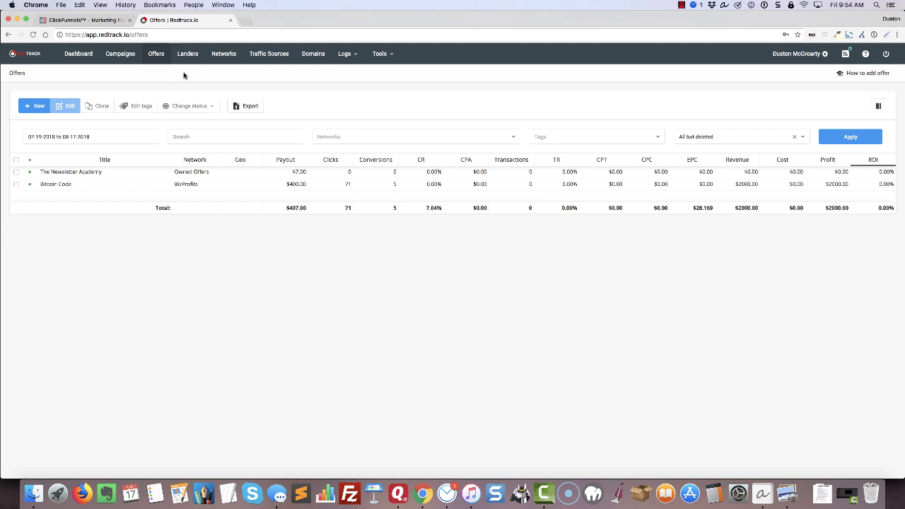
pyautogui.click(96, 21)
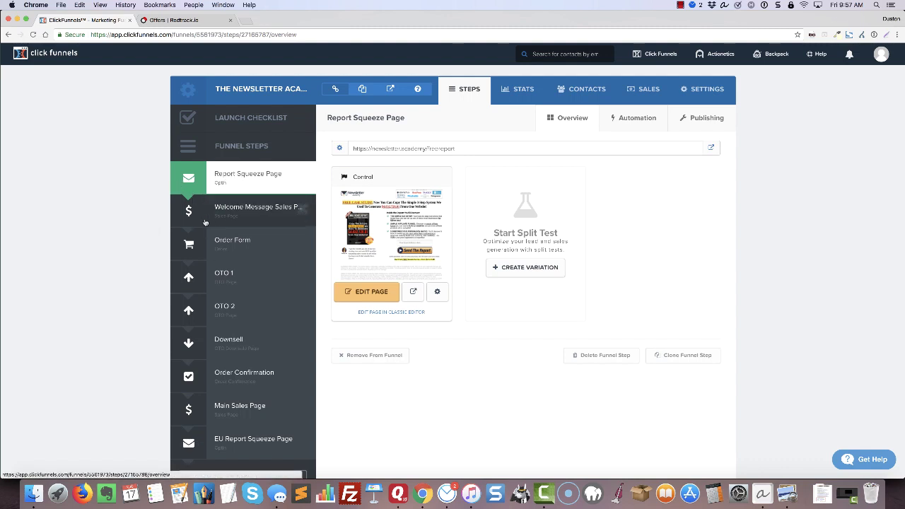
# Switch to RedTrack and start a new lander
pyautogui.click(201, 21)
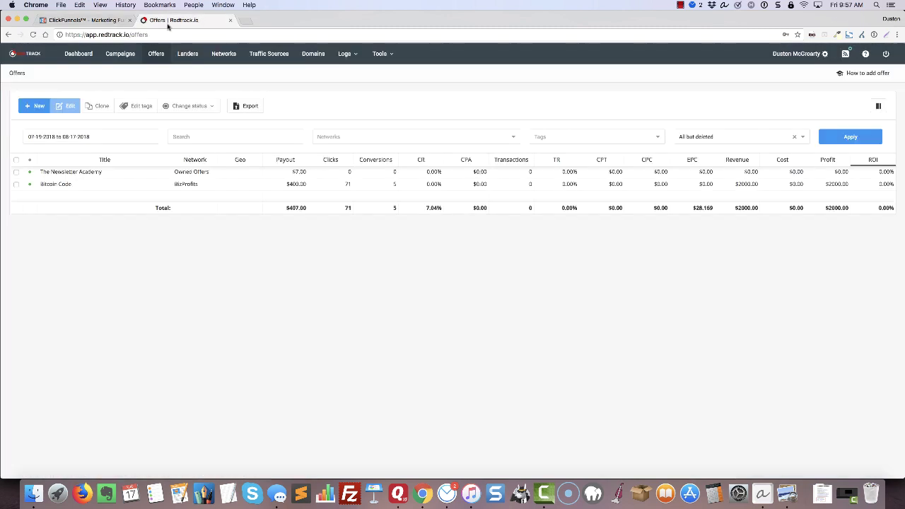
pyautogui.click(189, 55)
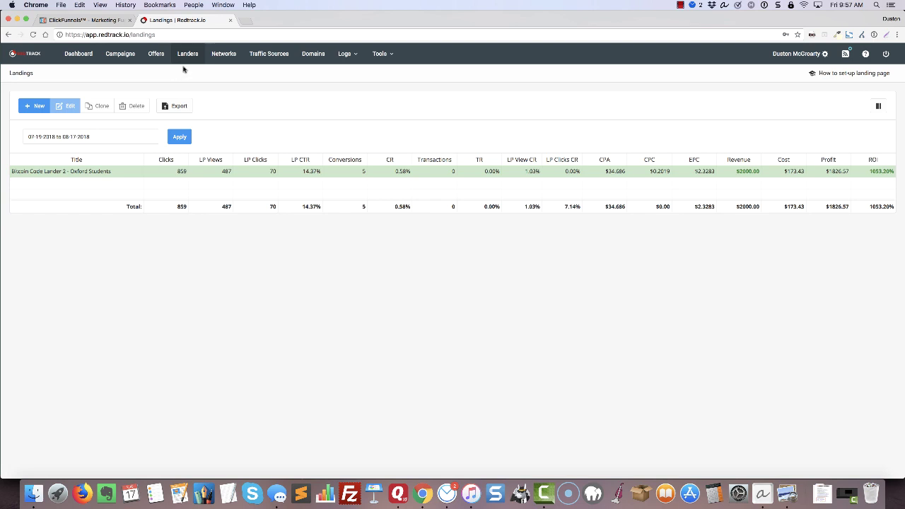
pyautogui.click(44, 107)
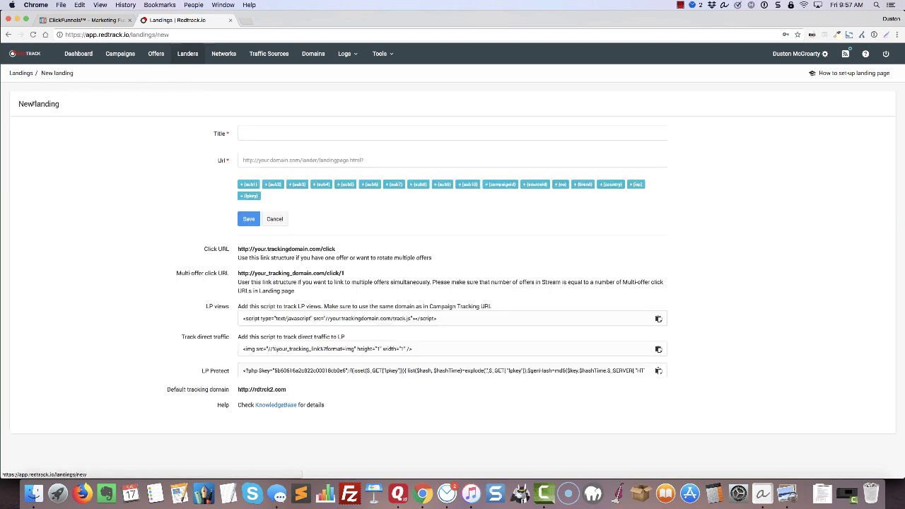
pyautogui.click(282, 131)
pyautogui.write('N')
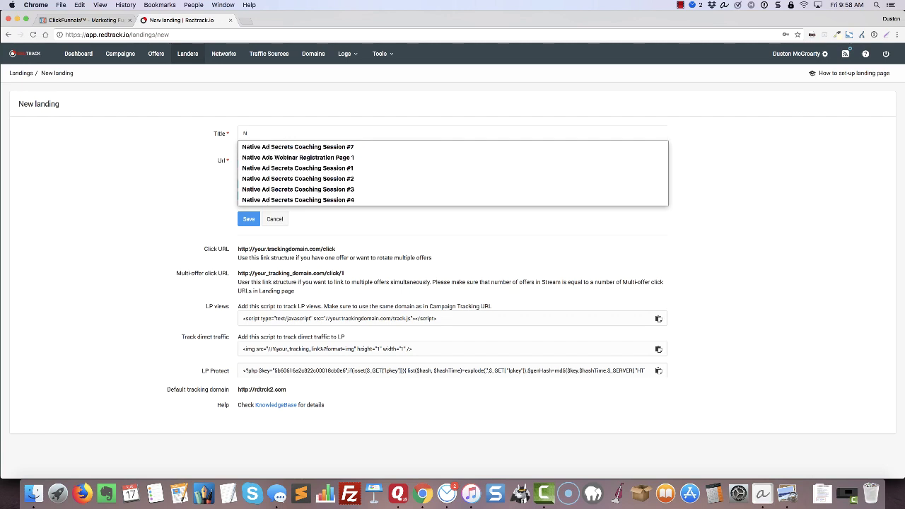
# Open the live page of the Report Squeeze Page step from ClickFunnels and return to RedTrack's new lander form
pyautogui.click(118, 18)
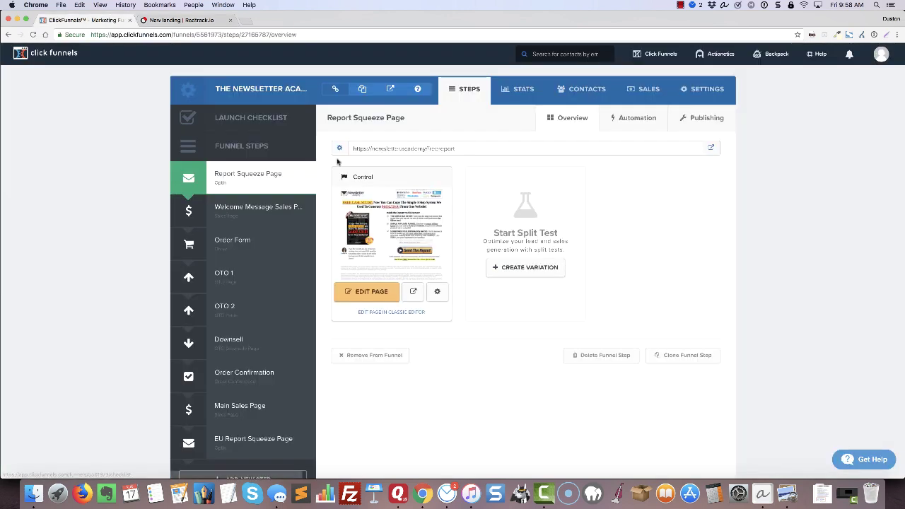
pyautogui.click(710, 148)
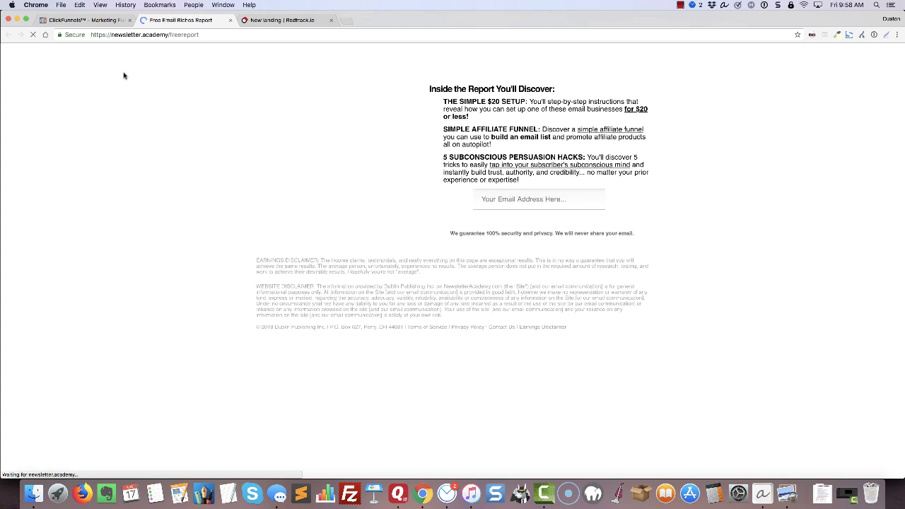
pyautogui.click(282, 20)
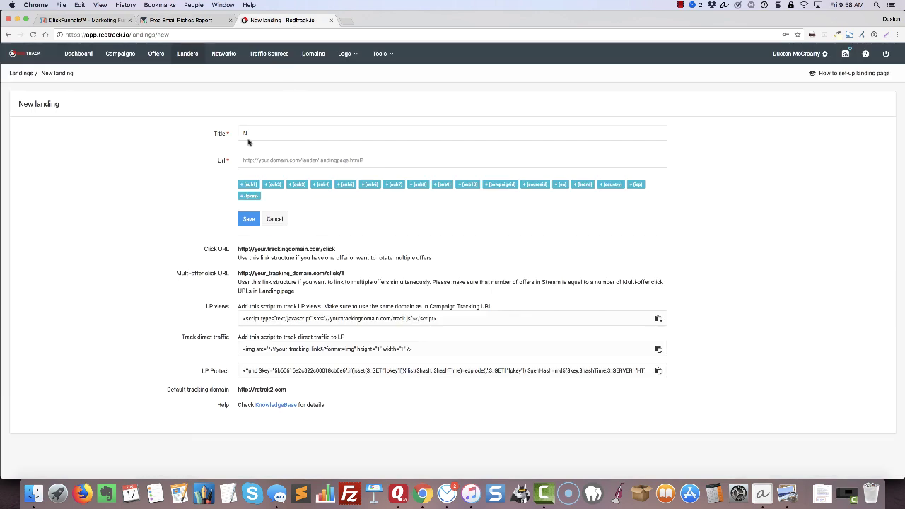
# Title the new lander "Newsletter Academy Case Study"
pyautogui.write('ewsletter Academy c')
pyautogui.press('BackSpace')
pyautogui.write('Case ')
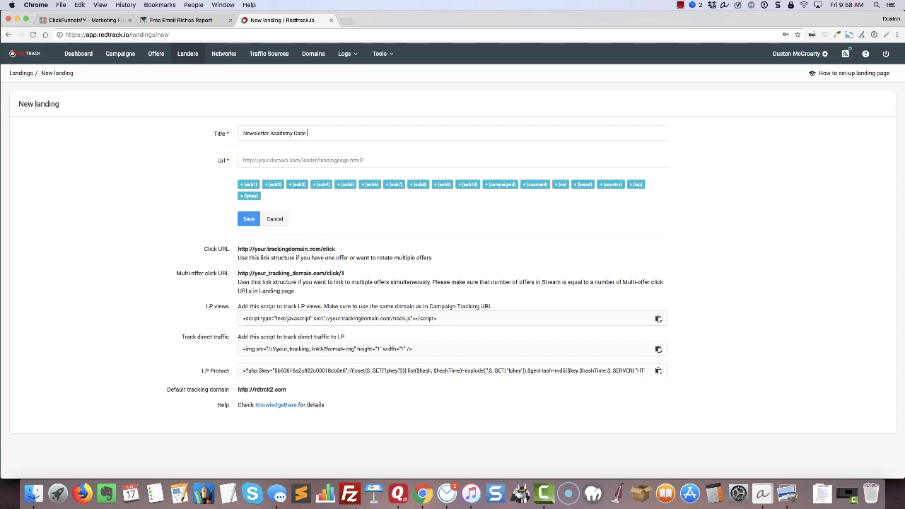
pyautogui.write('Study')
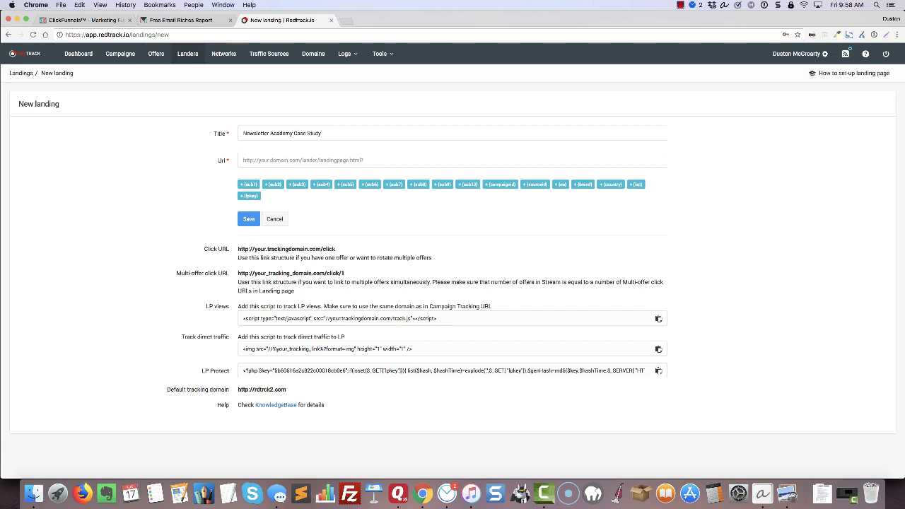
pyautogui.click(182, 20)
pyautogui.click(198, 34)
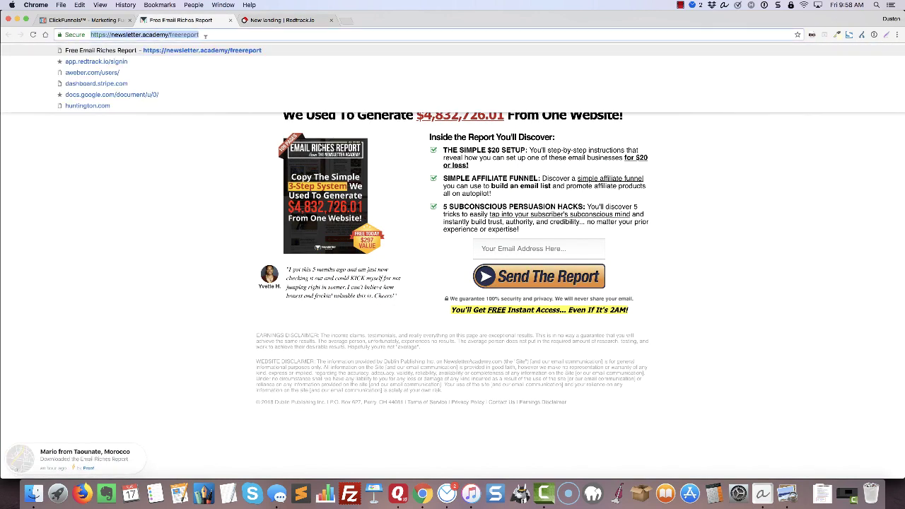
pyautogui.hotkey('ctrl', 'c')
pyautogui.click(280, 19)
pyautogui.click(267, 157)
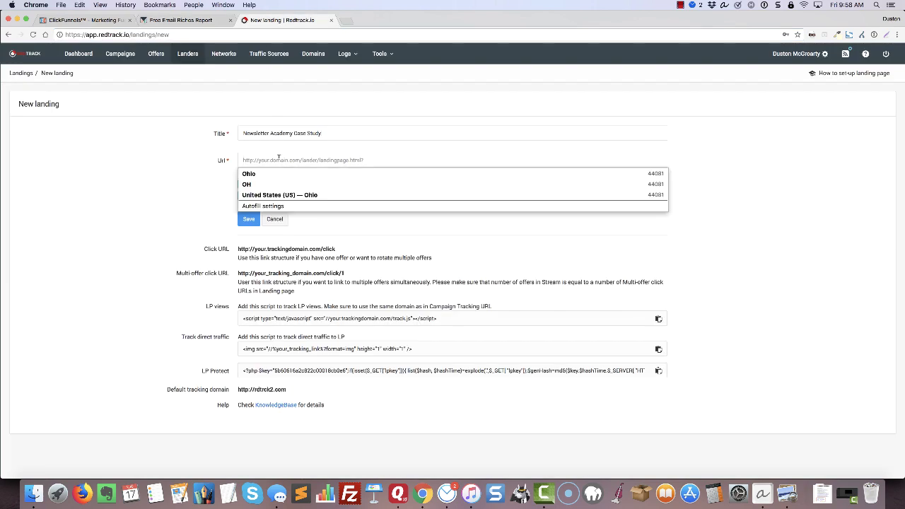
pyautogui.hotkey('ctrl', 'v')
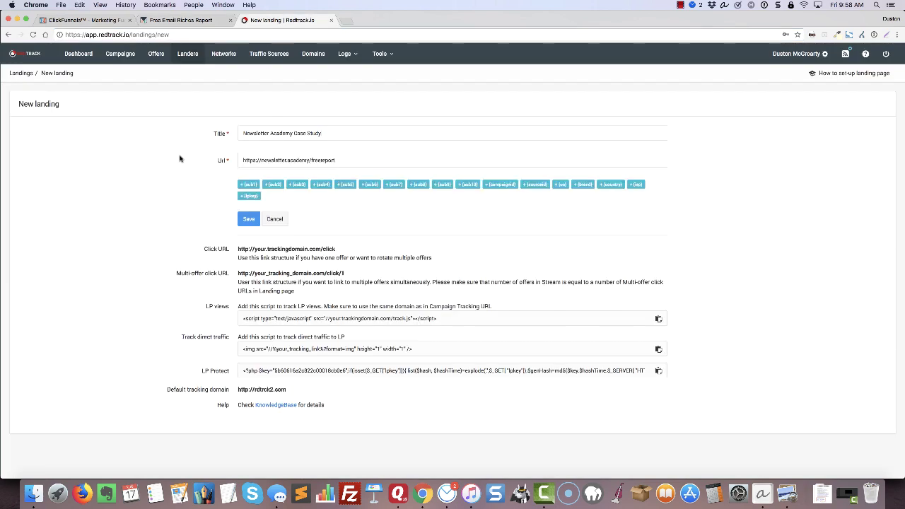
pyautogui.click(250, 220)
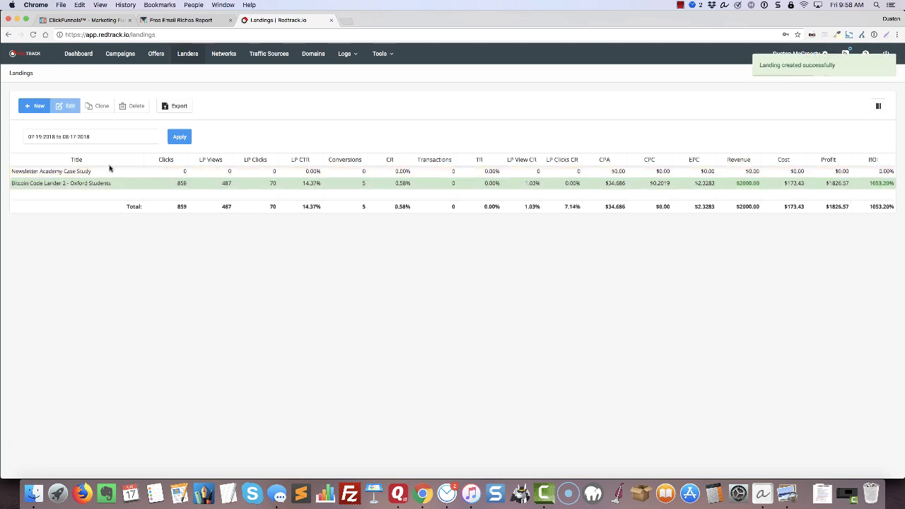
# Reopen the Newsletter Academy Case Study lander for editing and copy its LP views script
pyautogui.click(65, 170)
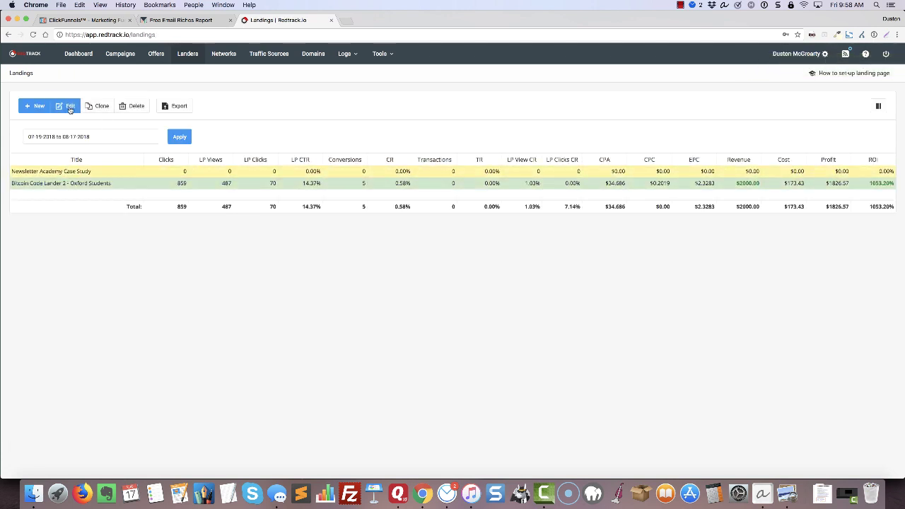
pyautogui.click(69, 106)
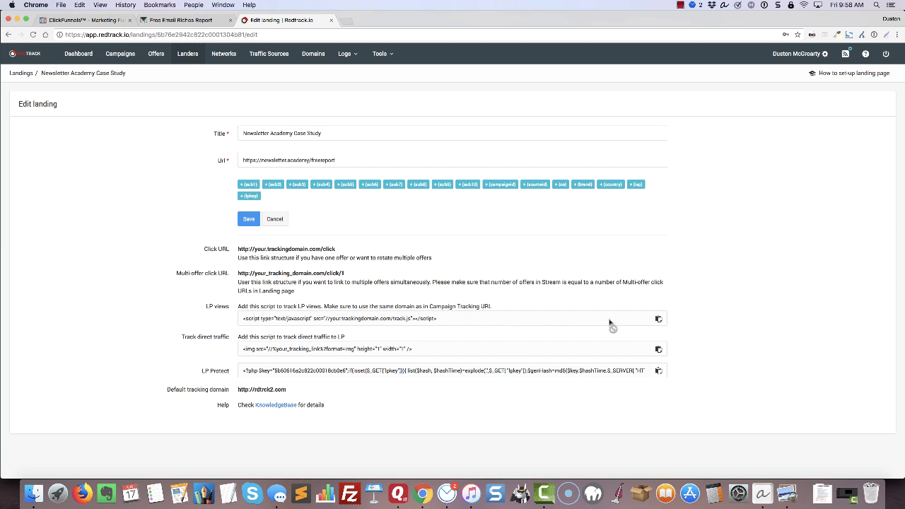
pyautogui.click(658, 320)
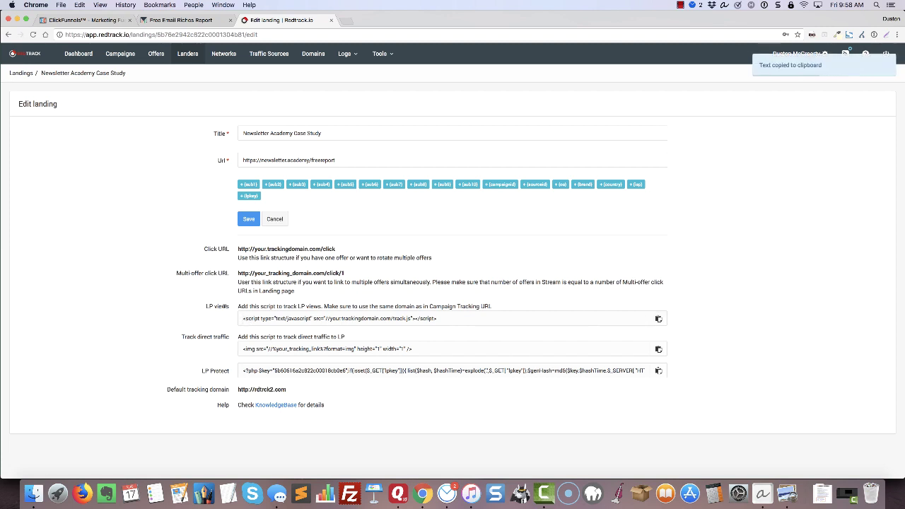
# Close the live squeeze page and open the Report Squeeze Page in the ClickFunnels page editor
pyautogui.click(202, 21)
pyautogui.click(230, 20)
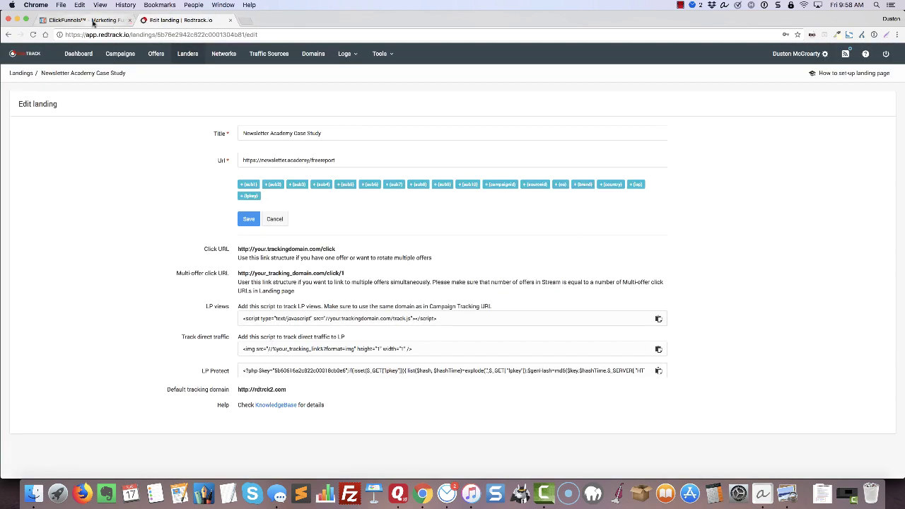
pyautogui.click(84, 20)
pyautogui.click(367, 291)
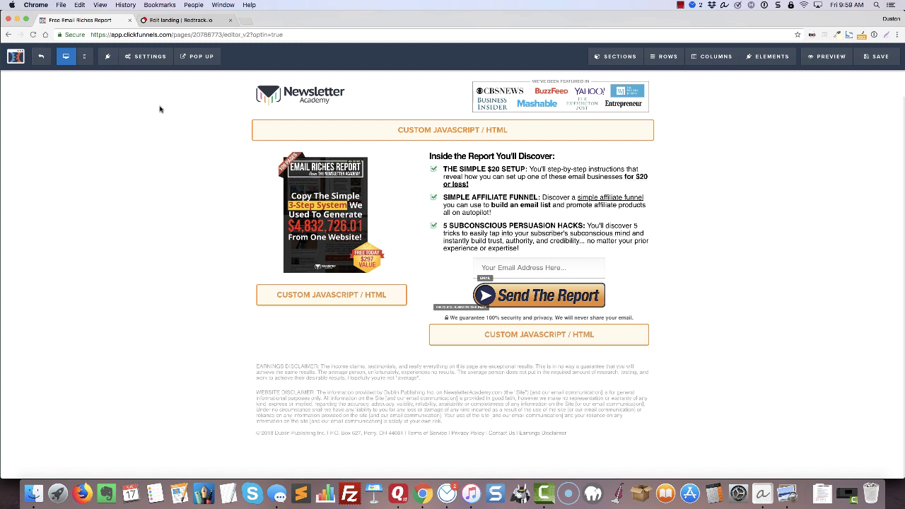
# Paste the LP views script on a new line in the squeeze page's footer tracking code and save the page
pyautogui.click(147, 61)
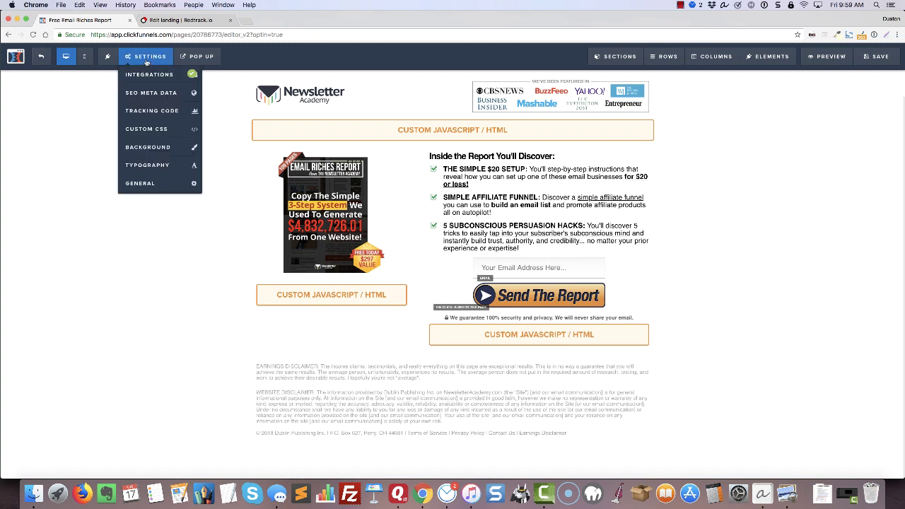
pyautogui.click(147, 113)
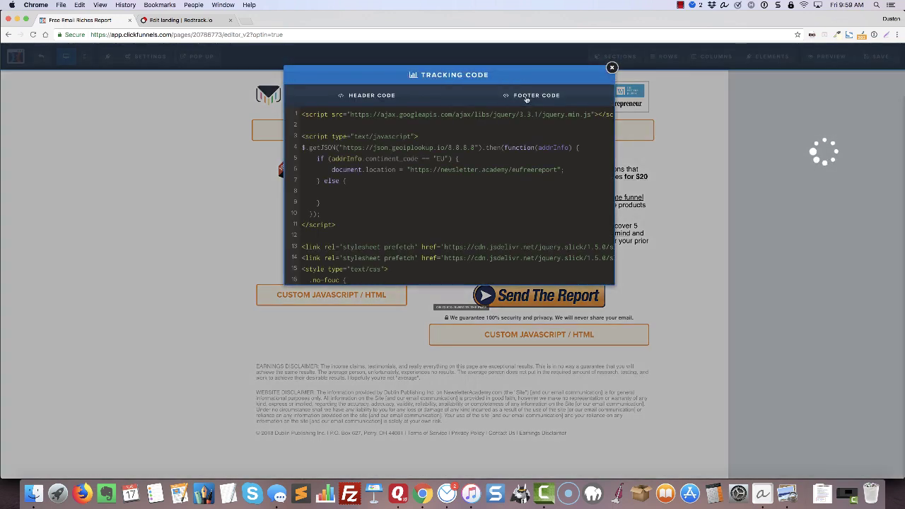
pyautogui.click(527, 96)
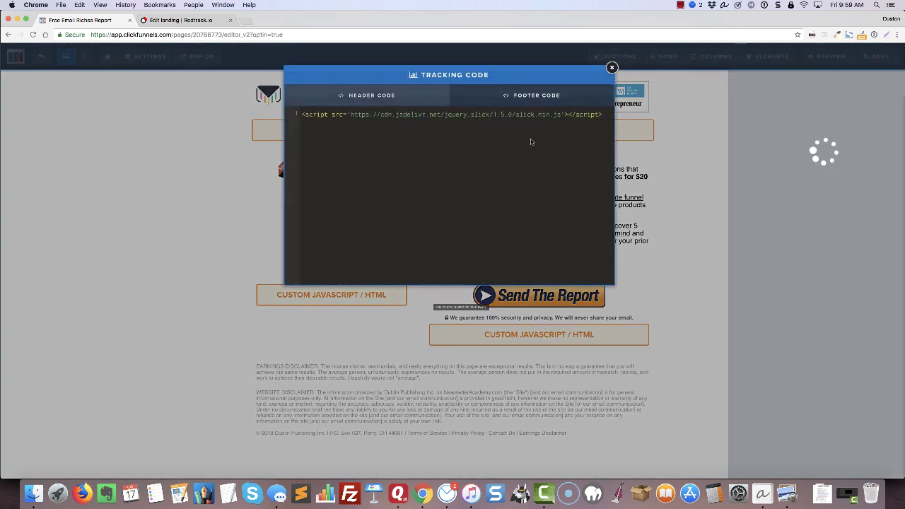
pyautogui.click(531, 142)
pyautogui.press('Return')
pyautogui.press('super+v')
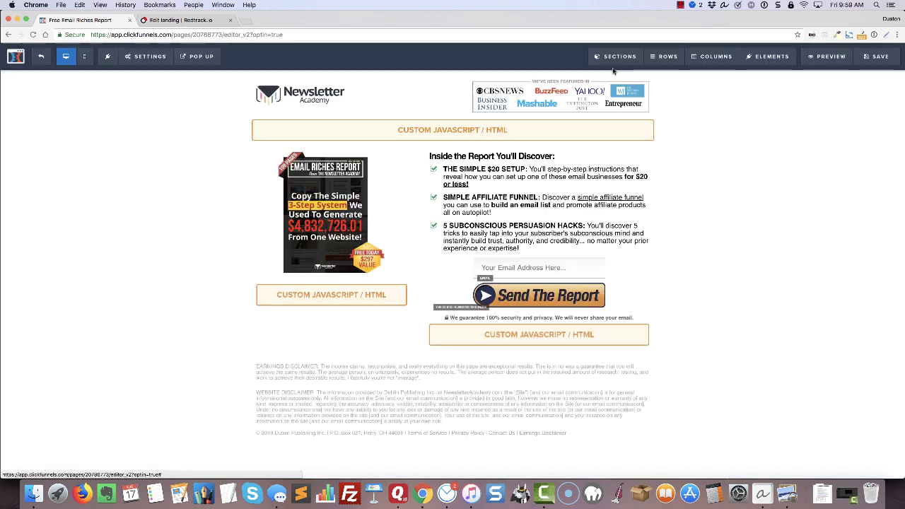
pyautogui.click(613, 69)
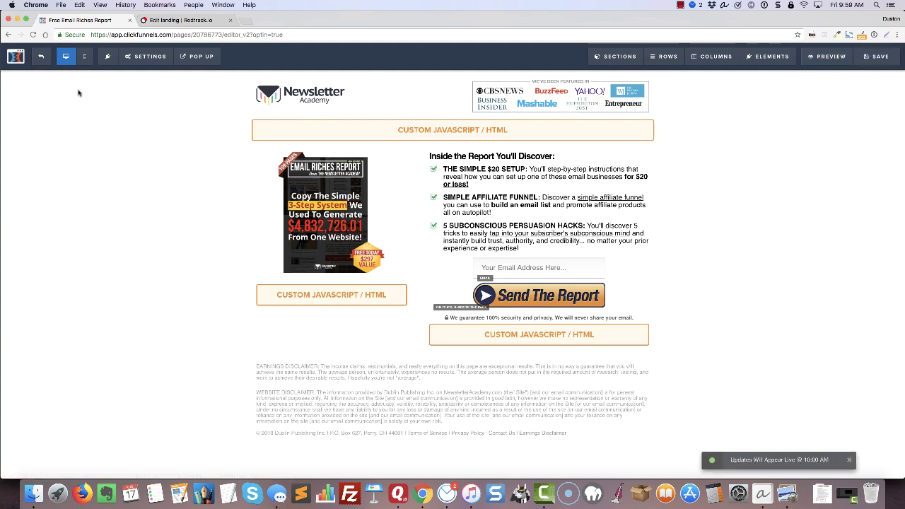
# Leave the ClickFunnels page editor, return to RedTrack, and save the Newsletter Academy Case Study lander
pyautogui.click(43, 59)
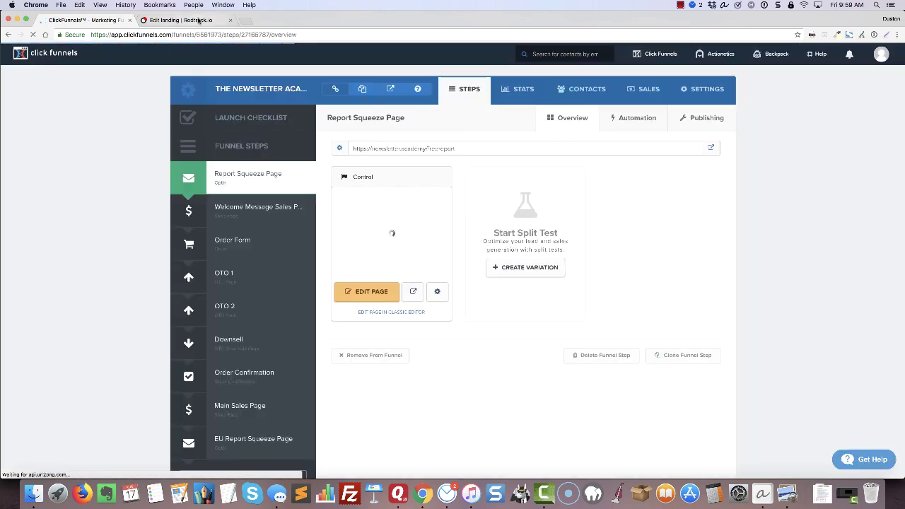
pyautogui.hotkey('ctrl', 'Tab')
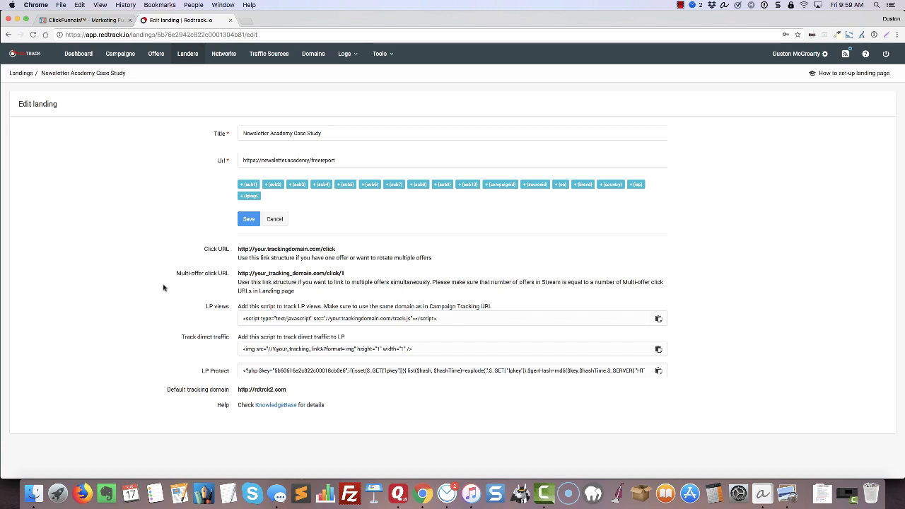
pyautogui.click(249, 219)
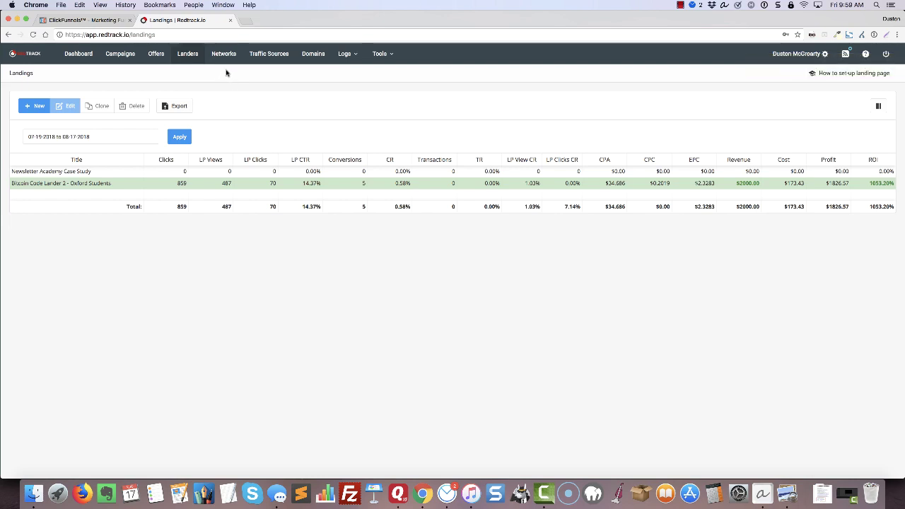
# Open RedTrack's conversion tracking page and copy the pixel postback code for transactions
pyautogui.click(380, 53)
pyautogui.click(414, 76)
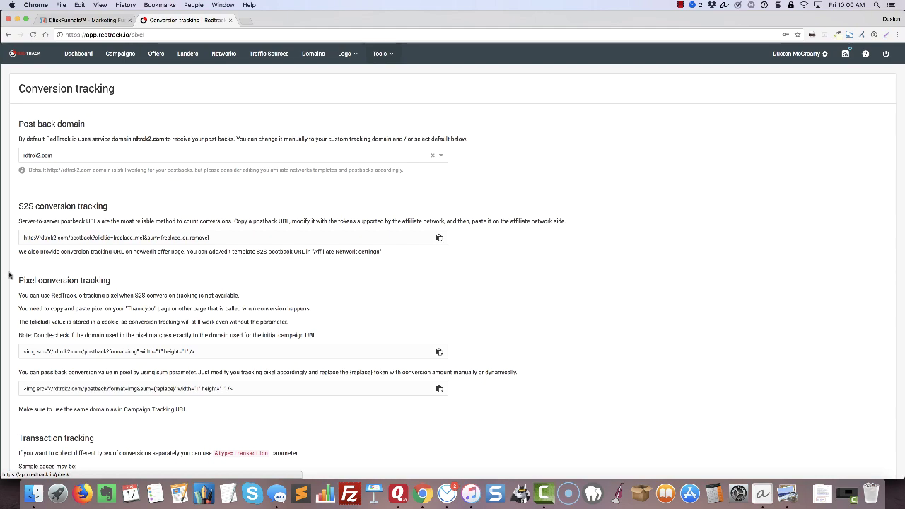
pyautogui.scroll(-5, 10, 275)
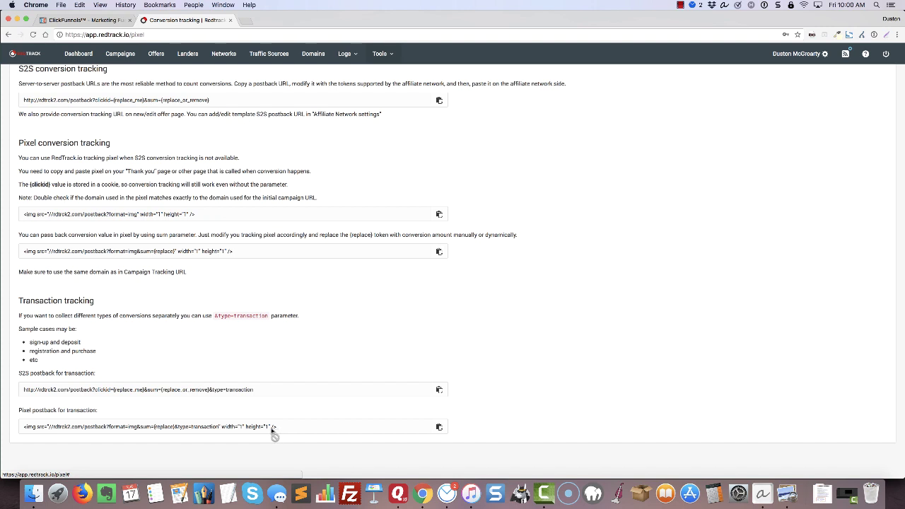
pyautogui.click(439, 428)
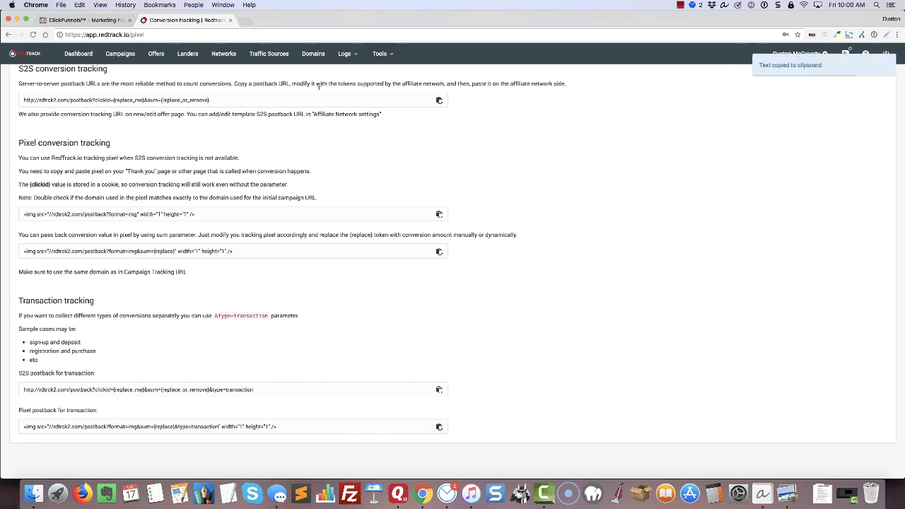
# Switch to ClickFunnels and open the funnel's Welcome Message Sales Page in the page editor
pyautogui.click(85, 20)
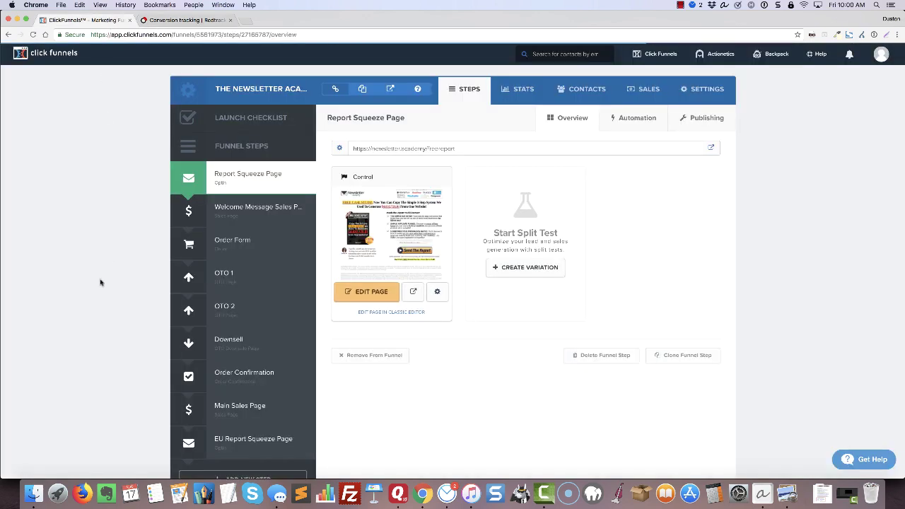
pyautogui.click(253, 212)
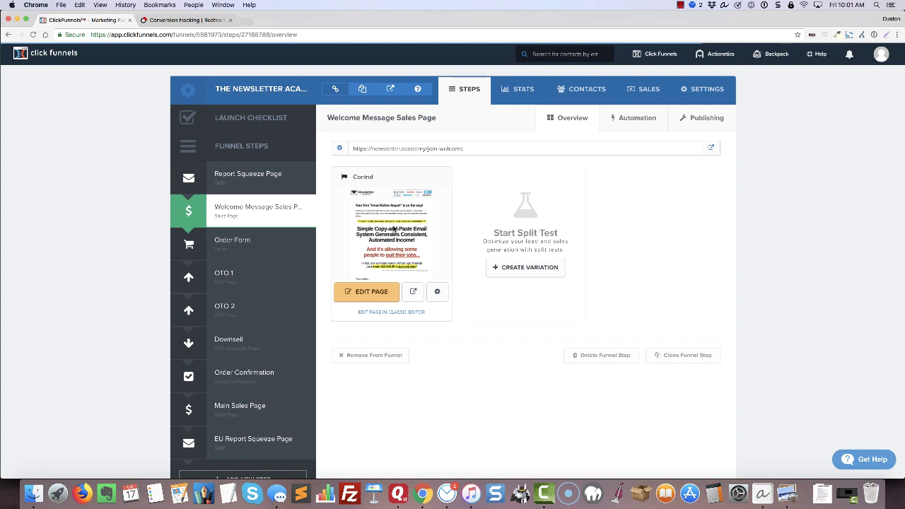
pyautogui.click(374, 294)
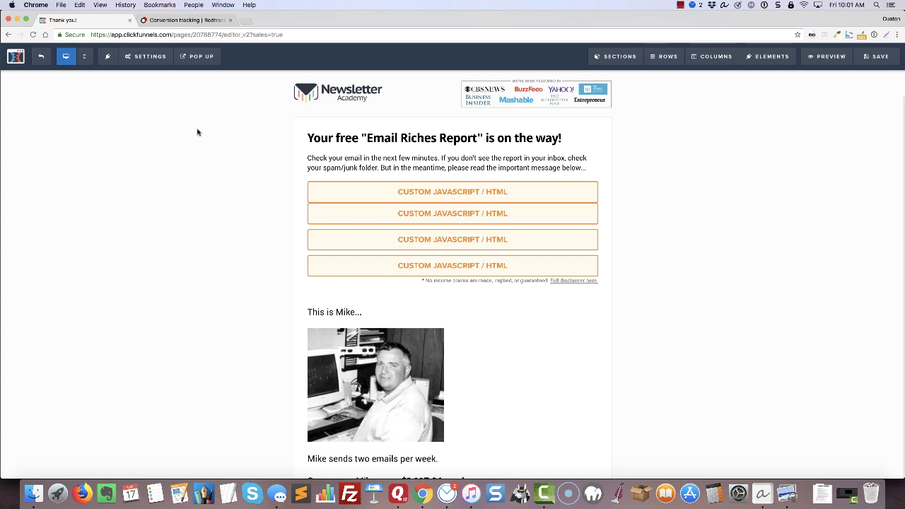
pyautogui.click(189, 20)
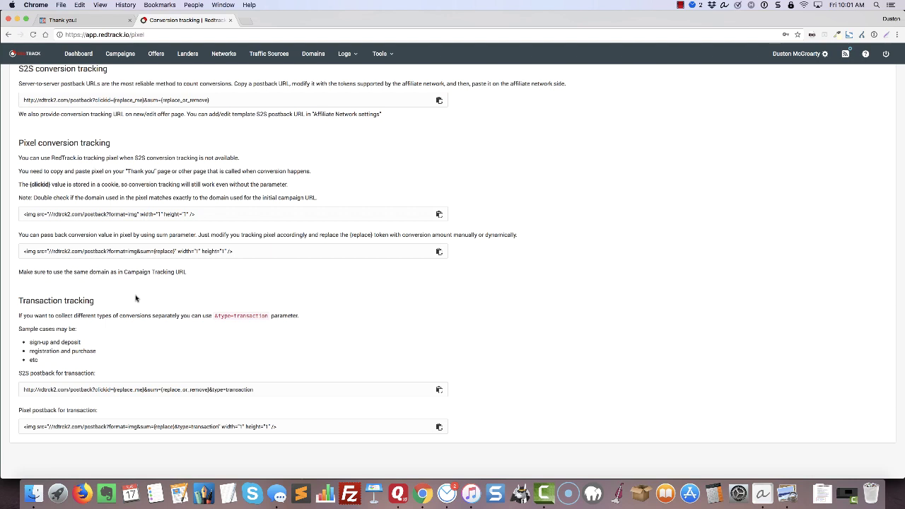
pyautogui.click(104, 23)
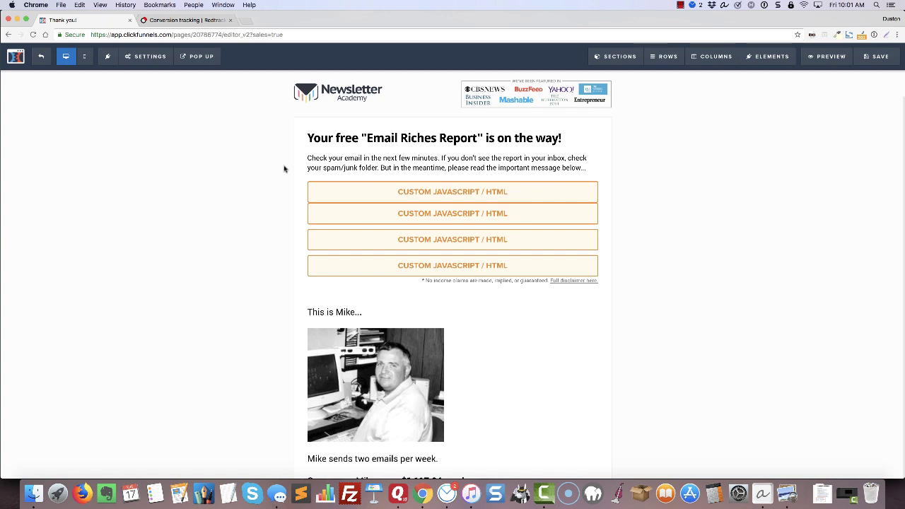
# Duplicate the first custom JavaScript/HTML element, move the copy above the headline, and replace its code with the copied RedTrack transaction pixel
pyautogui.click(574, 177)
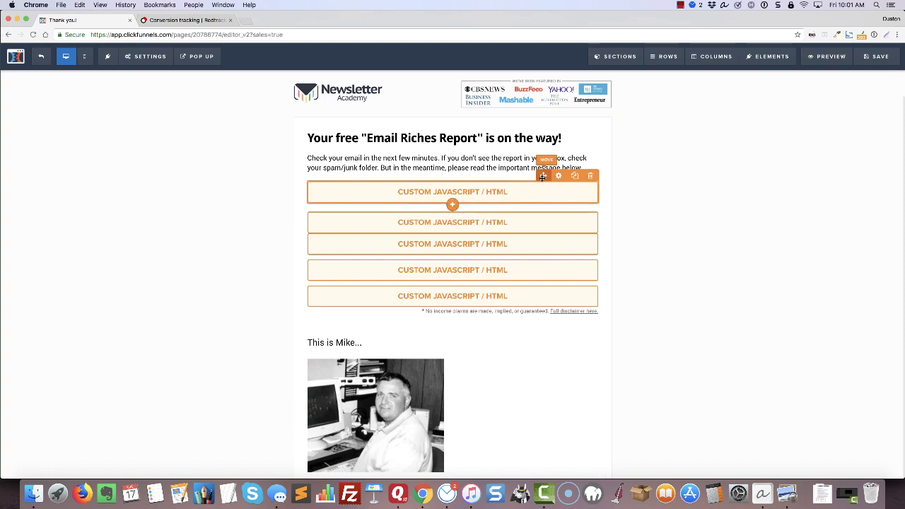
pyautogui.moveTo(542, 141)
pyautogui.mouseDown()
pyautogui.moveTo(542, 178)
pyautogui.moveTo(545, 129)
pyautogui.mouseUp()
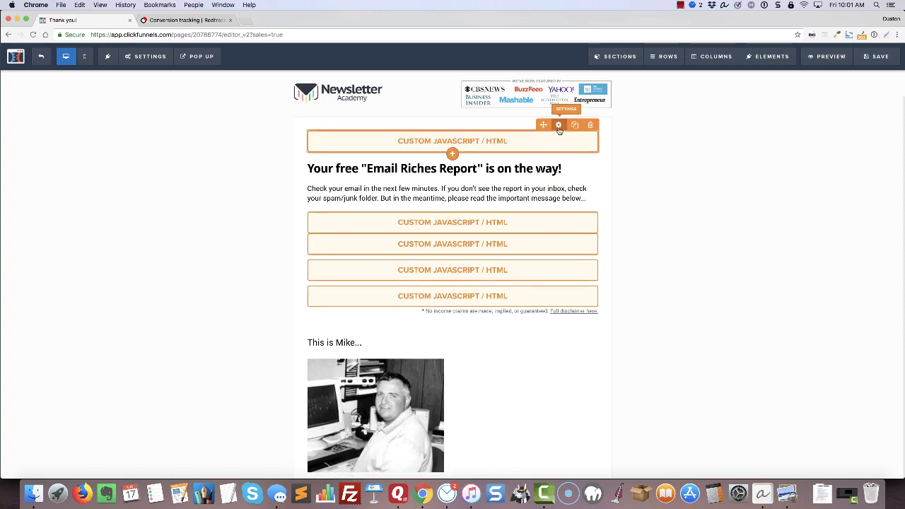
pyautogui.click(556, 128)
pyautogui.moveTo(818, 128); pyautogui.dragTo(805, 127)
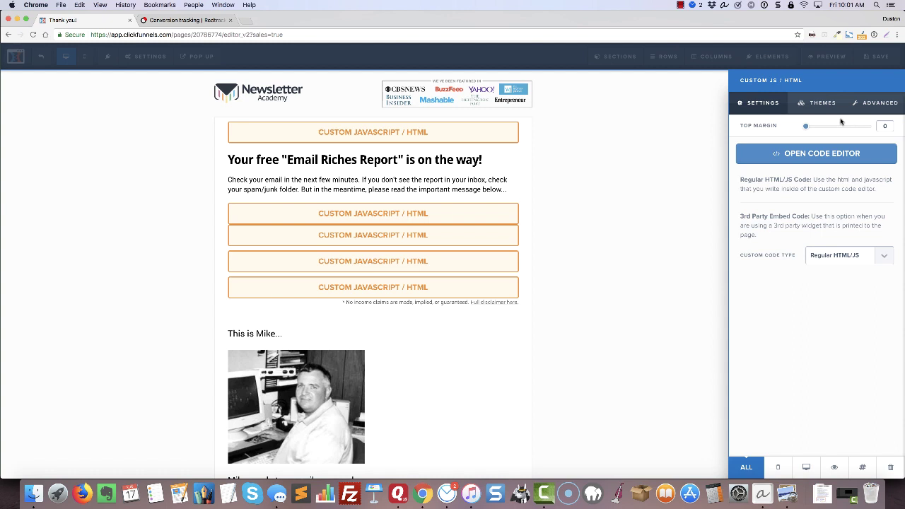
pyautogui.click(812, 163)
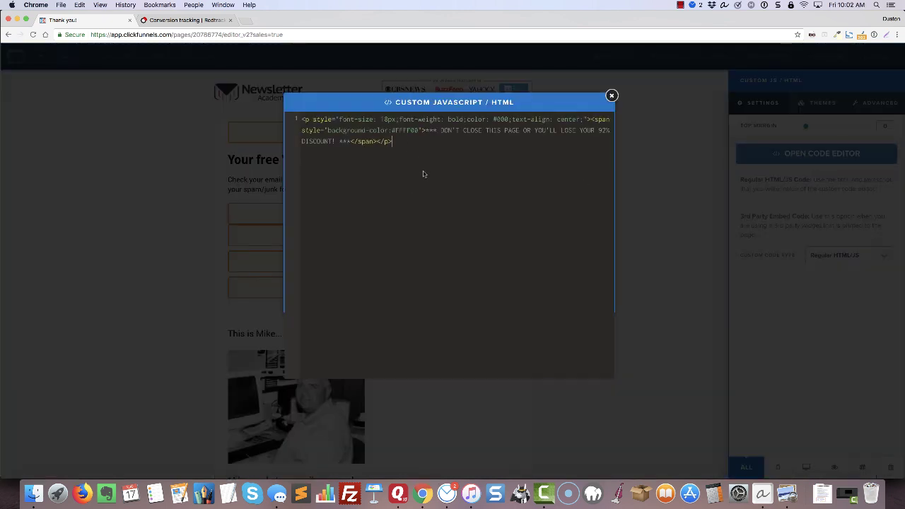
pyautogui.press('super+a')
pyautogui.press('BackSpace')
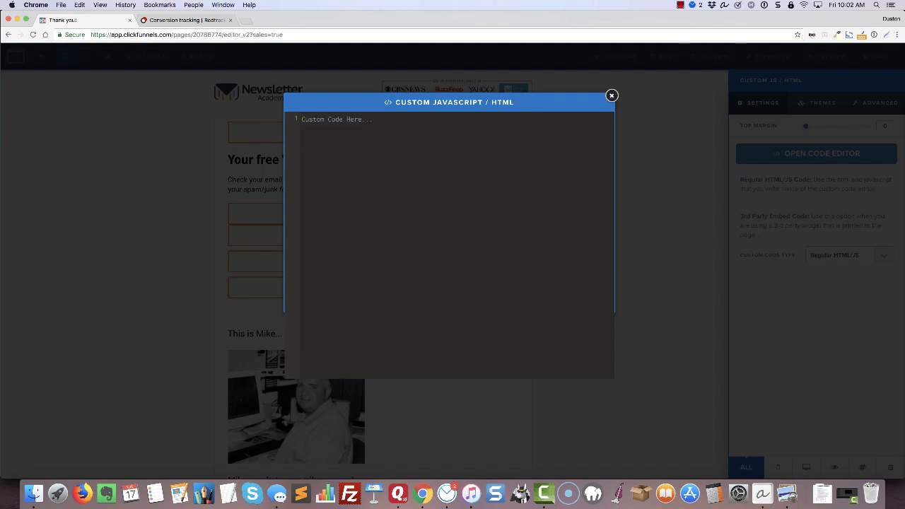
pyautogui.press('super+v')
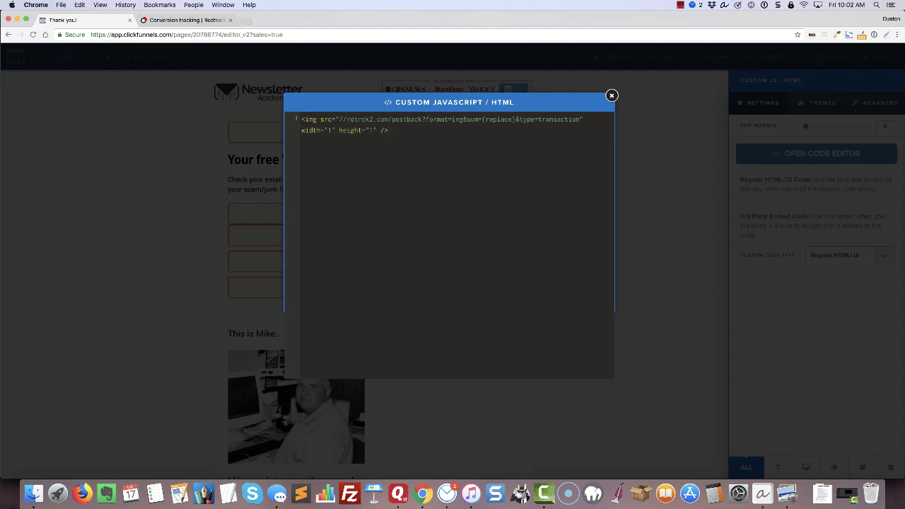
# Remove the sum={replace} parameter from the pixel, change its type value to optin, and save the page
pyautogui.moveTo(516, 119); pyautogui.dragTo(467, 119)
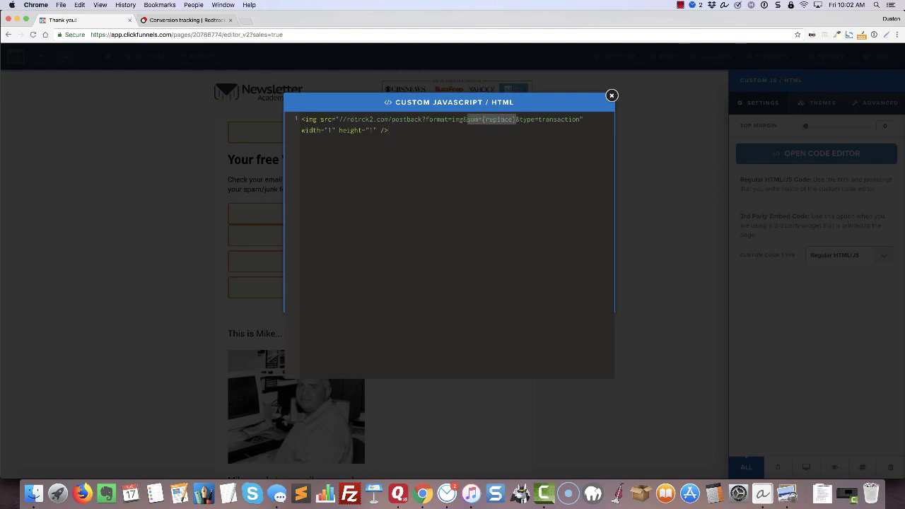
pyautogui.press('BackSpace')
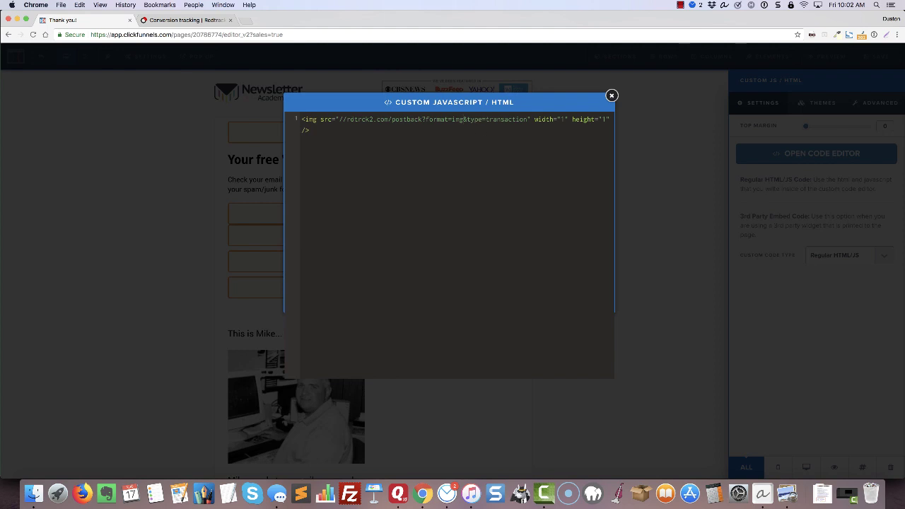
pyautogui.doubleClick(506, 119)
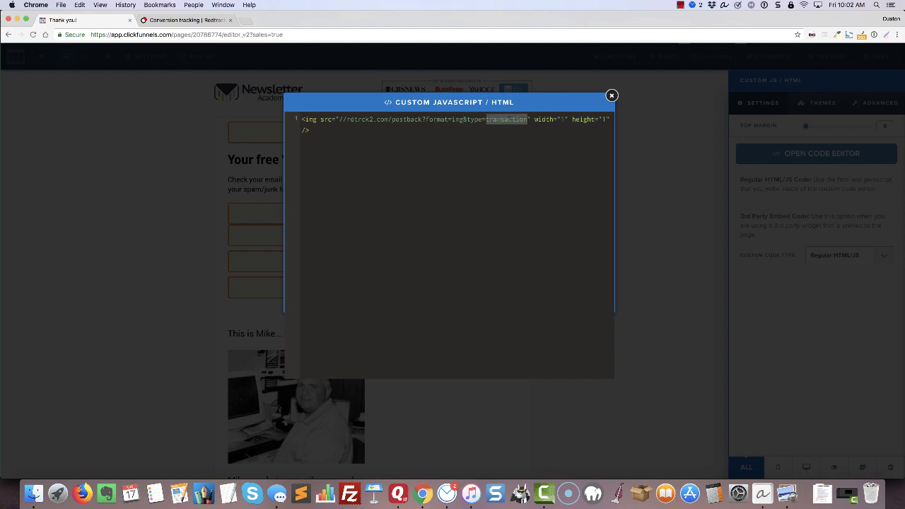
pyautogui.write('optin')
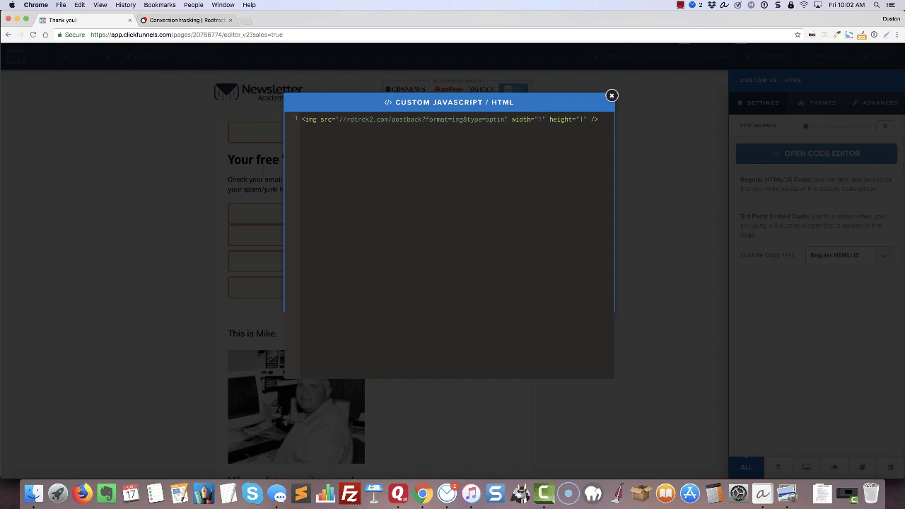
pyautogui.click(611, 96)
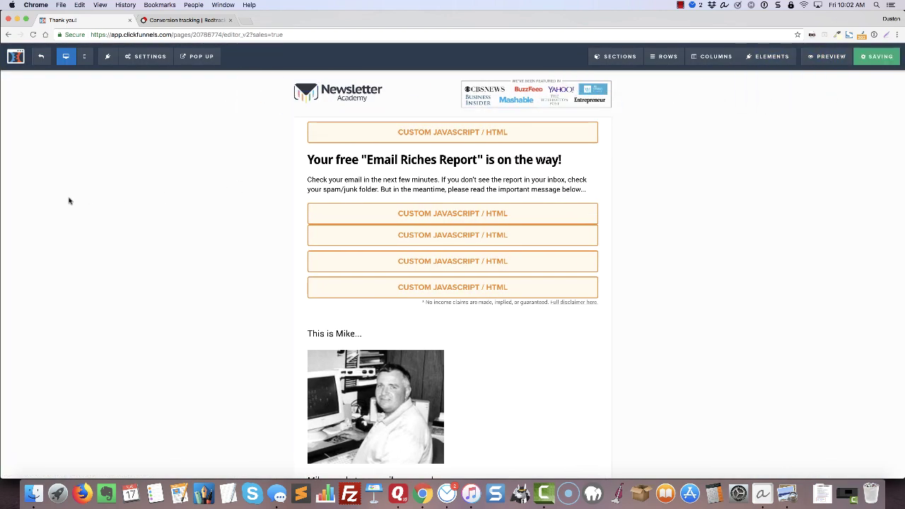
# Leave the page editor and copy the pixel postback for transactions from RedTrack again
pyautogui.click(41, 57)
pyautogui.hotkey('ctrl', 'Tab')
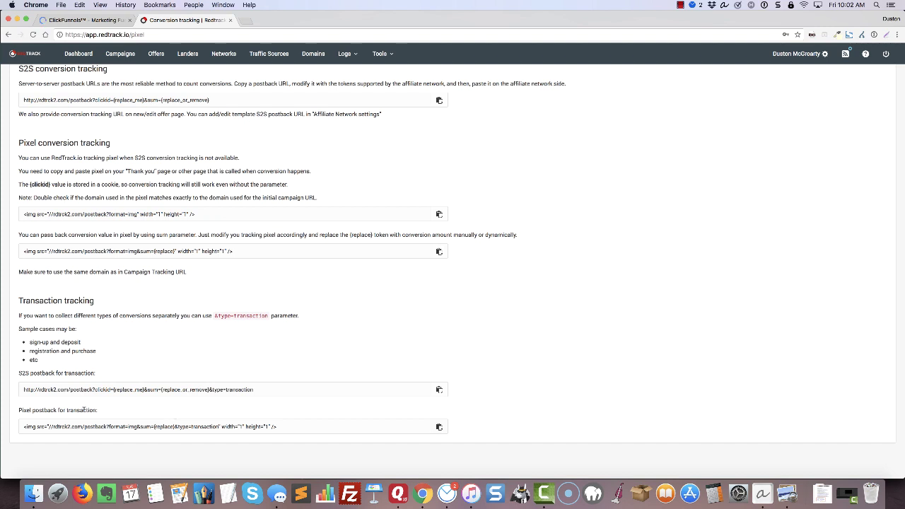
pyautogui.click(439, 427)
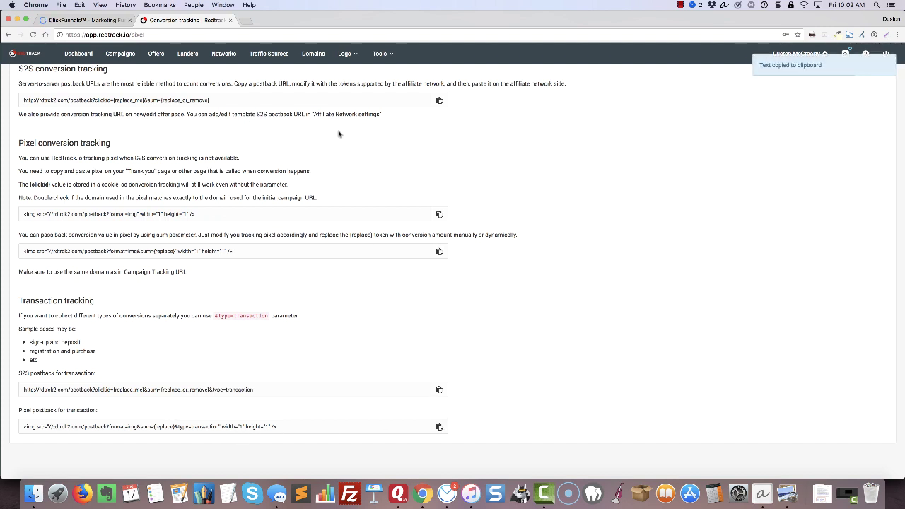
# Return to ClickFunnels and open the OTO 1 page in the page editor
pyautogui.click(96, 22)
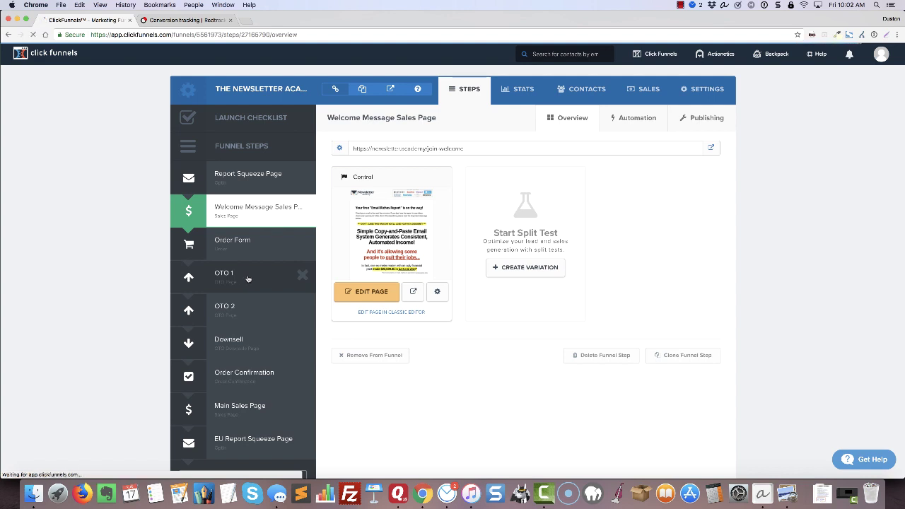
pyautogui.click(247, 279)
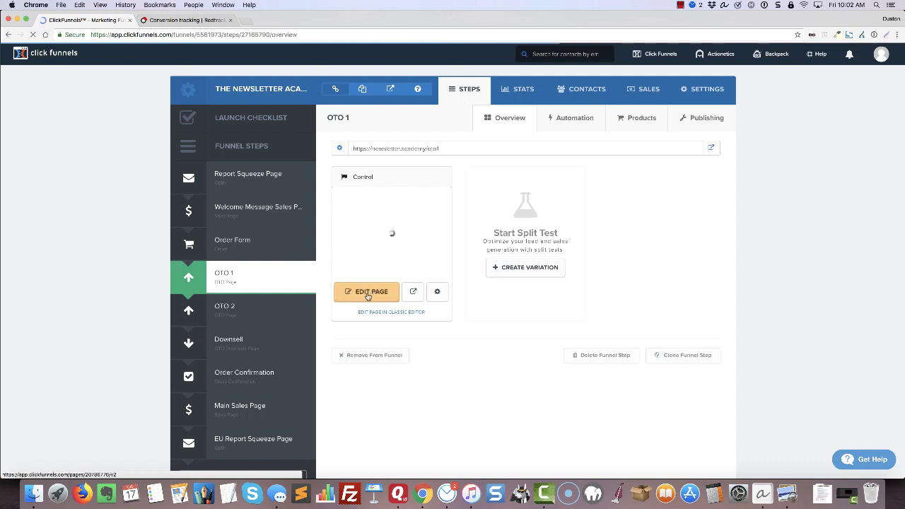
pyautogui.click(368, 296)
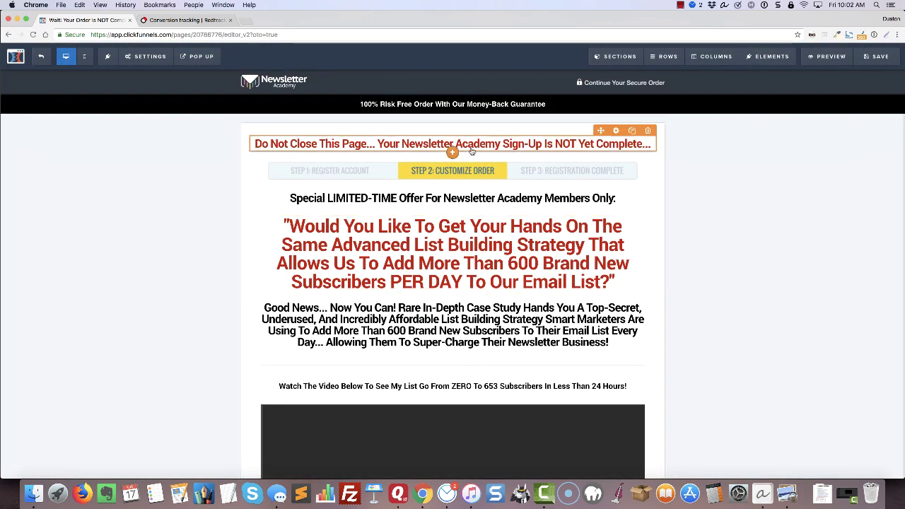
# Add a Custom JS/HTML element to the OTO 1 page and place it above the "Do Not Close This Page" headline
pyautogui.click(454, 152)
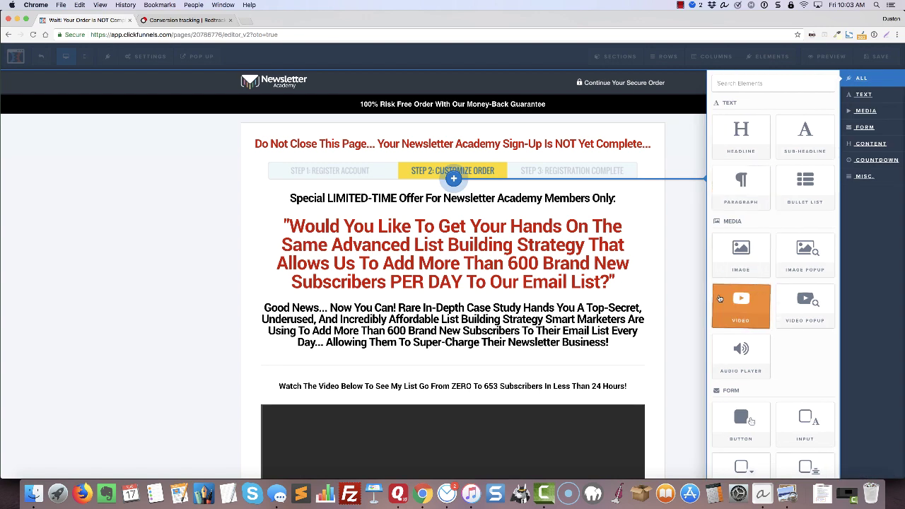
pyautogui.scroll(-5, 763, 325)
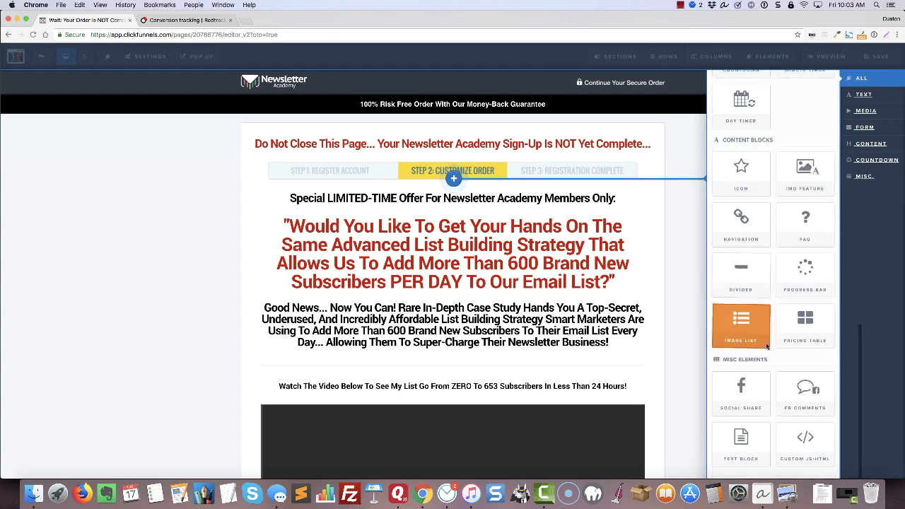
pyautogui.click(806, 441)
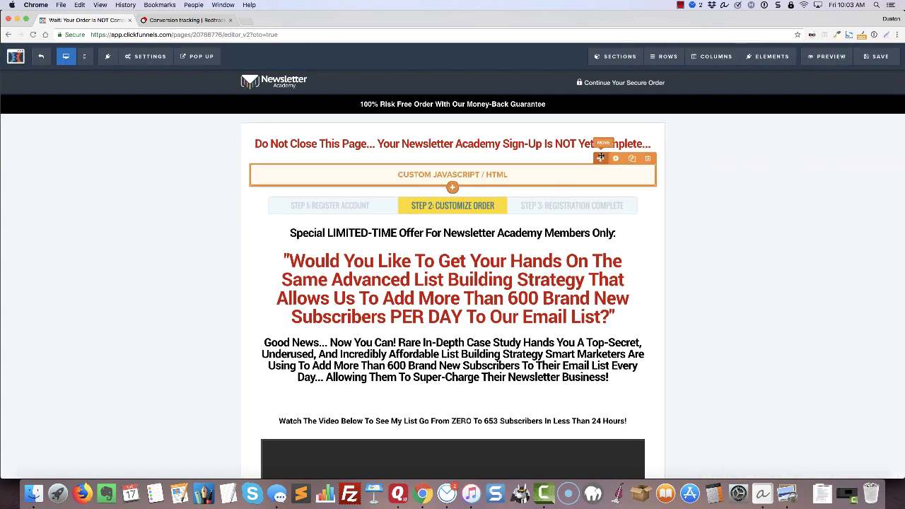
pyautogui.moveTo(601, 157)
pyautogui.mouseDown()
pyautogui.moveTo(601, 177)
pyautogui.moveTo(603, 141)
pyautogui.moveTo(606, 154)
pyautogui.mouseUp()
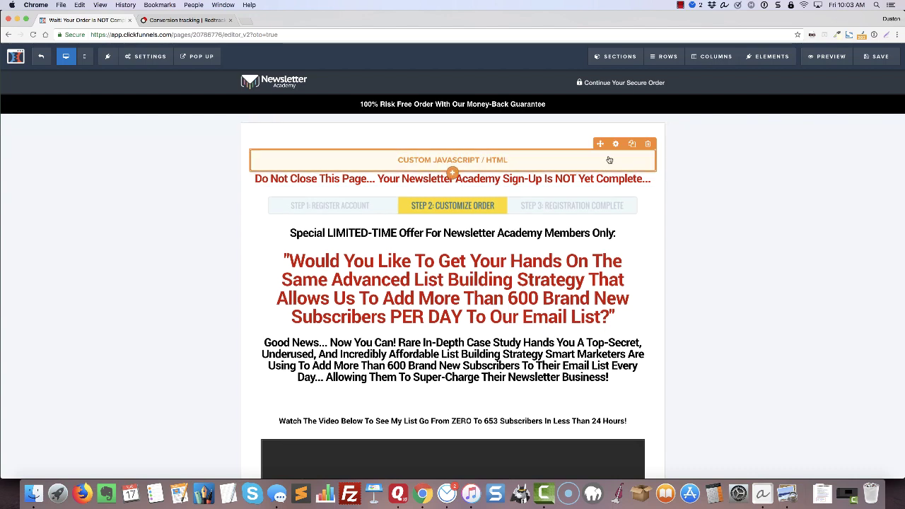
# Paste the transaction pixel into the new element's code, set its sum to 7.00, and save the OTO 1 page
pyautogui.click(608, 160)
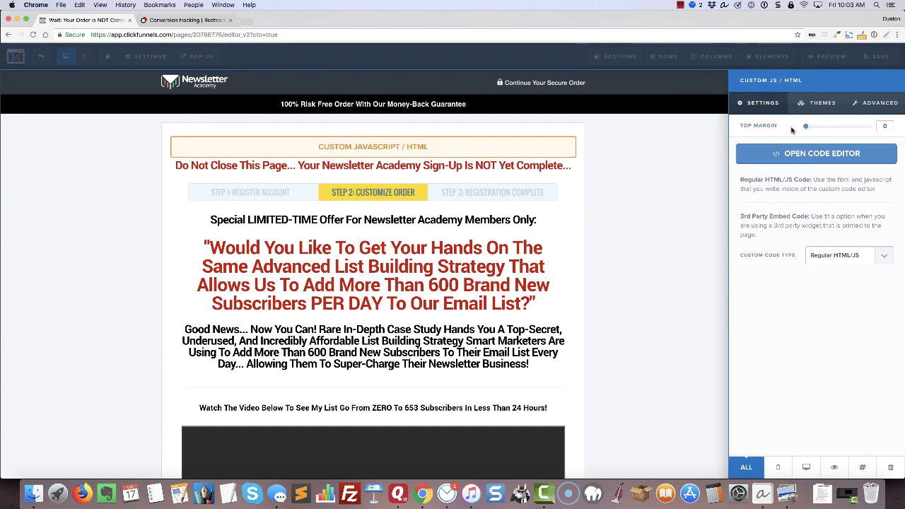
pyautogui.click(794, 155)
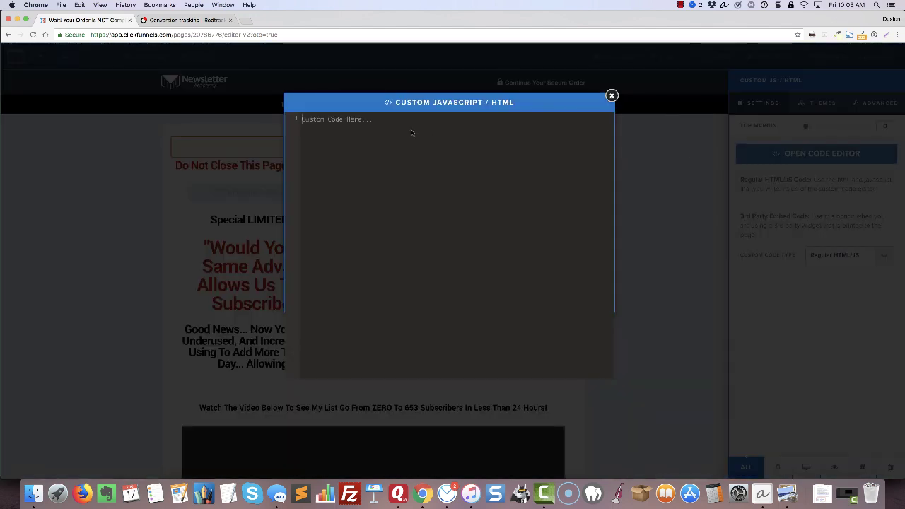
pyautogui.press('super+v')
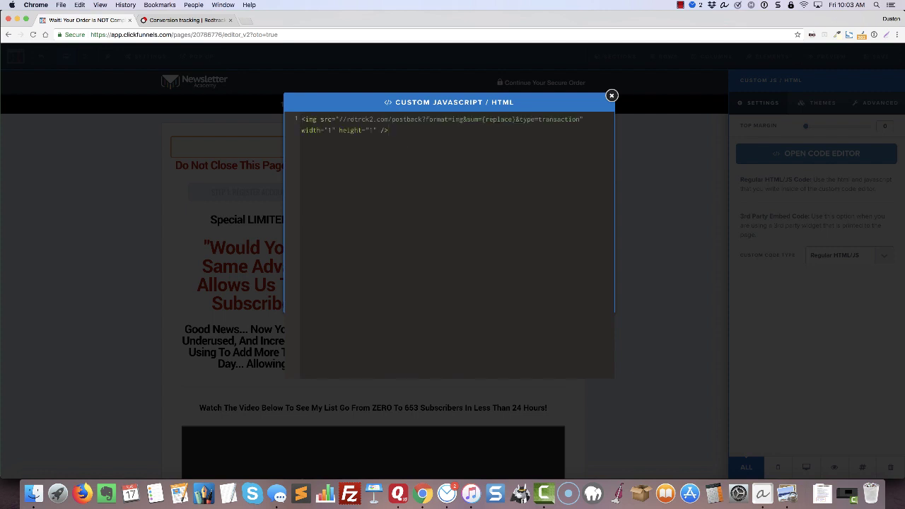
pyautogui.moveTo(482, 120); pyautogui.dragTo(512, 120)
pyautogui.write('7.00')
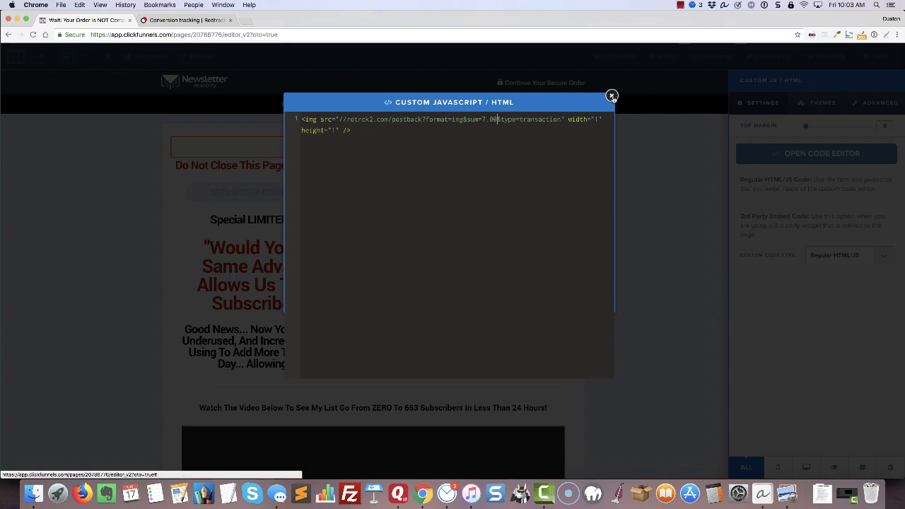
pyautogui.click(613, 96)
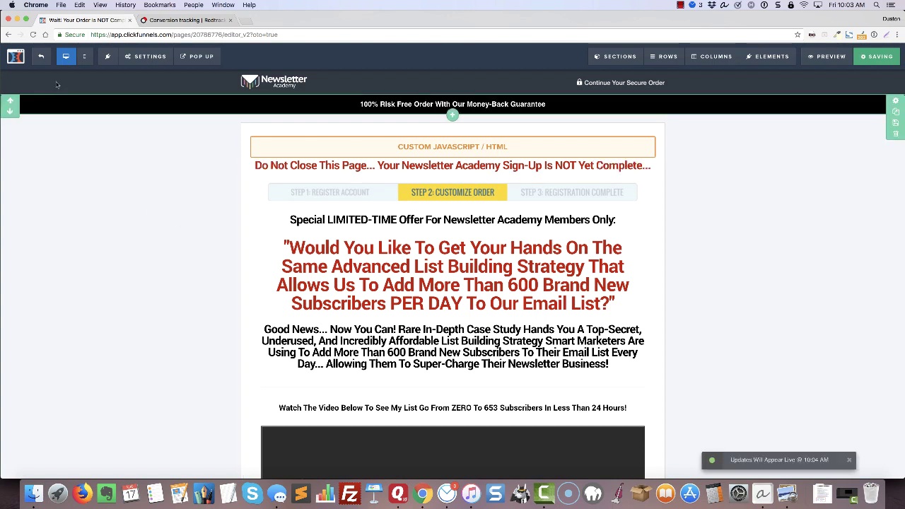
# Leave the ClickFunnels page editor and open the campaign list in RedTrack
pyautogui.click(41, 59)
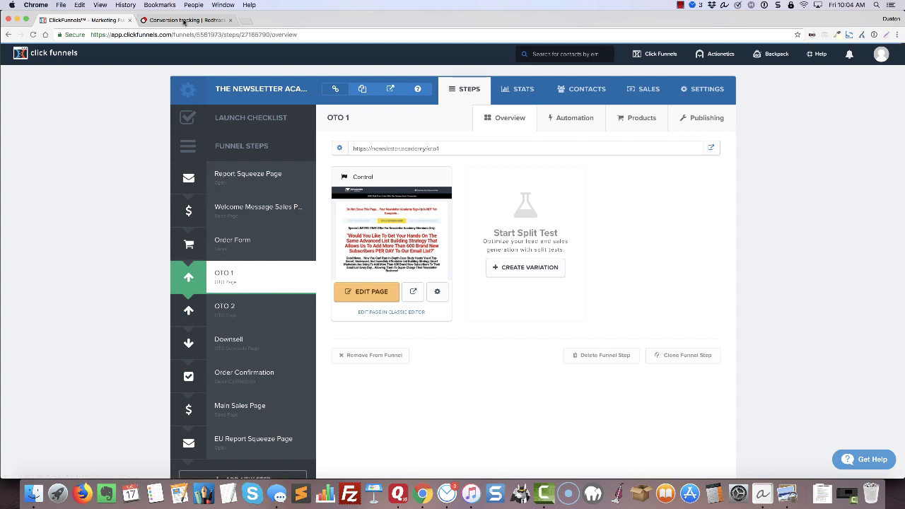
pyautogui.click(187, 21)
pyautogui.scroll(5, 217, 99)
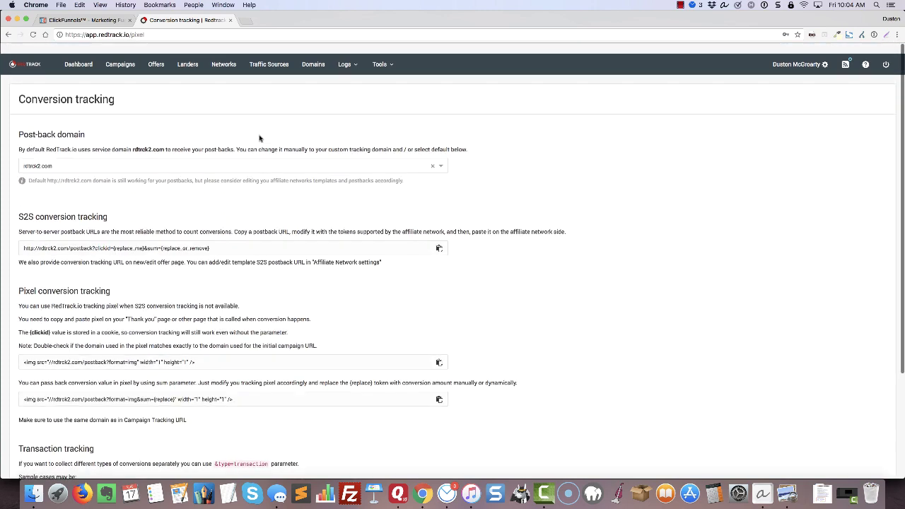
pyautogui.click(119, 55)
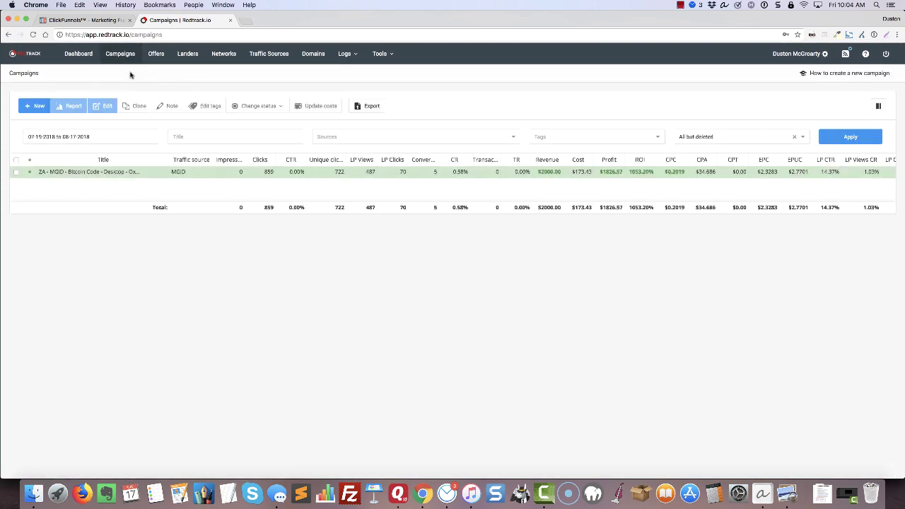
# Start a new campaign and enter The Newsletter Academy as its name
pyautogui.click(37, 106)
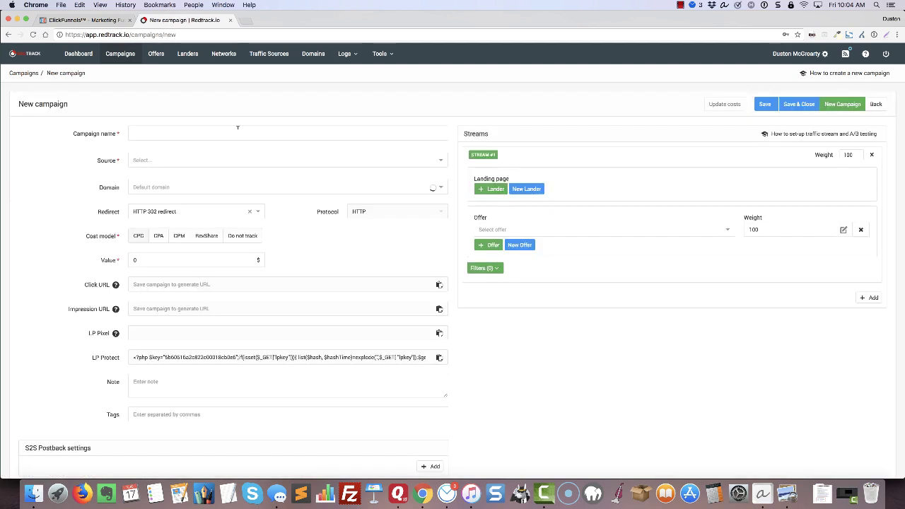
pyautogui.click(229, 131)
pyautogui.write('The Newsletter Academy')
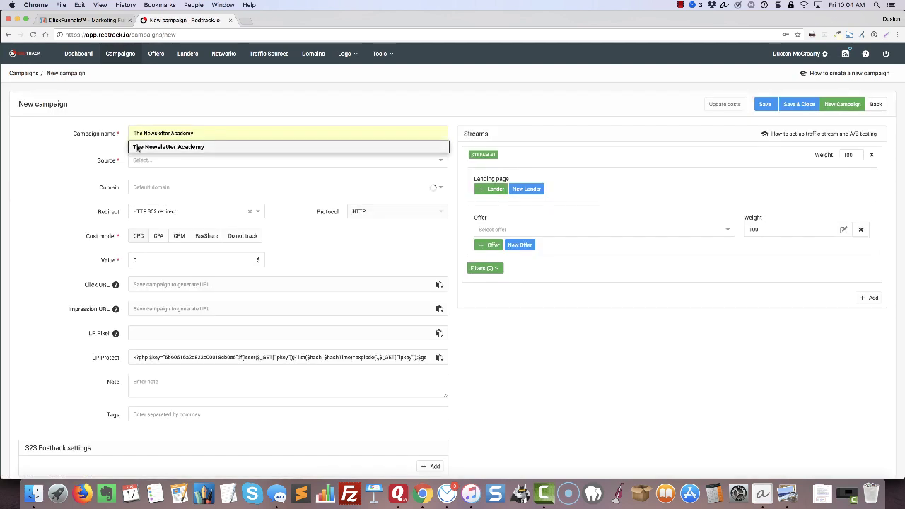
# Select the owner's website as the campaign's source and set the CPC cost value to 0
pyautogui.click(173, 147)
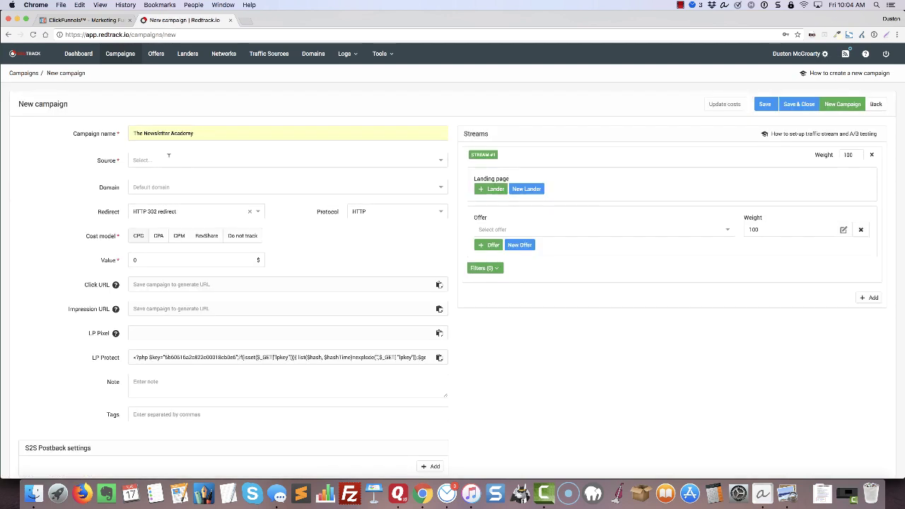
pyautogui.click(167, 156)
pyautogui.click(169, 186)
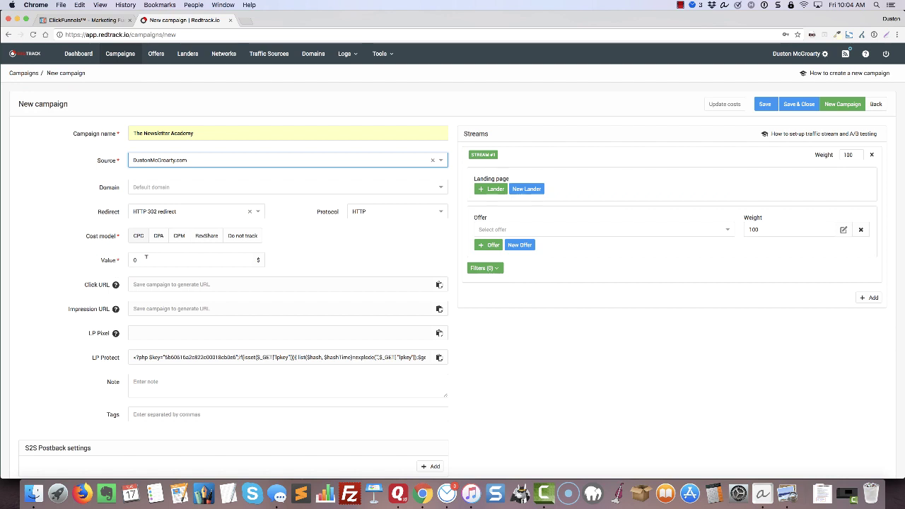
pyautogui.click(151, 259)
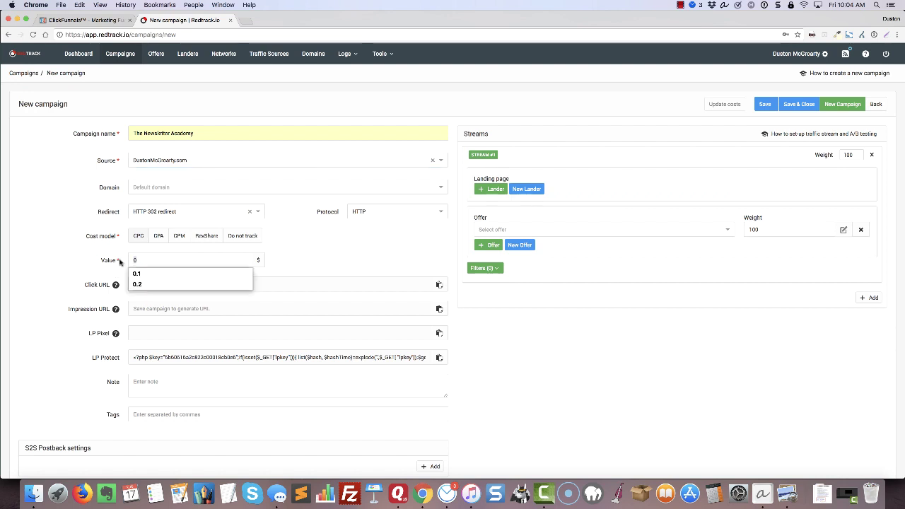
pyautogui.write('7')
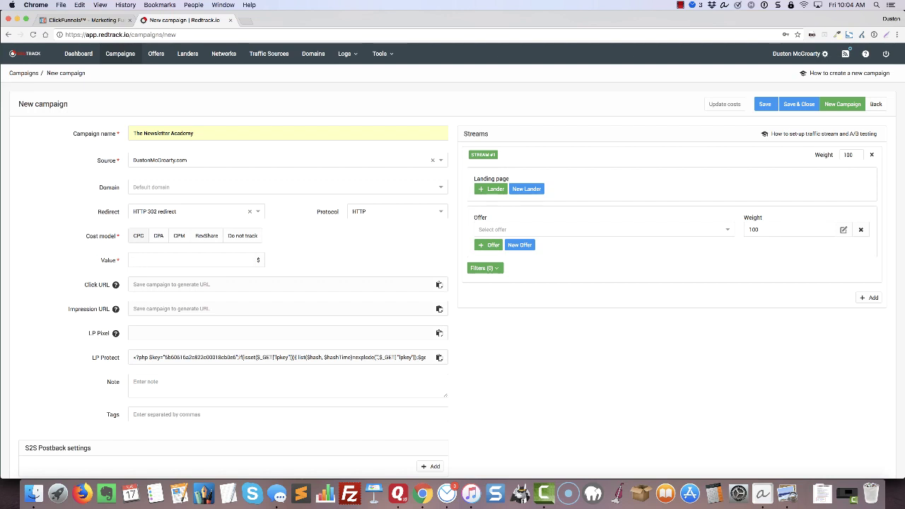
pyautogui.write('0')
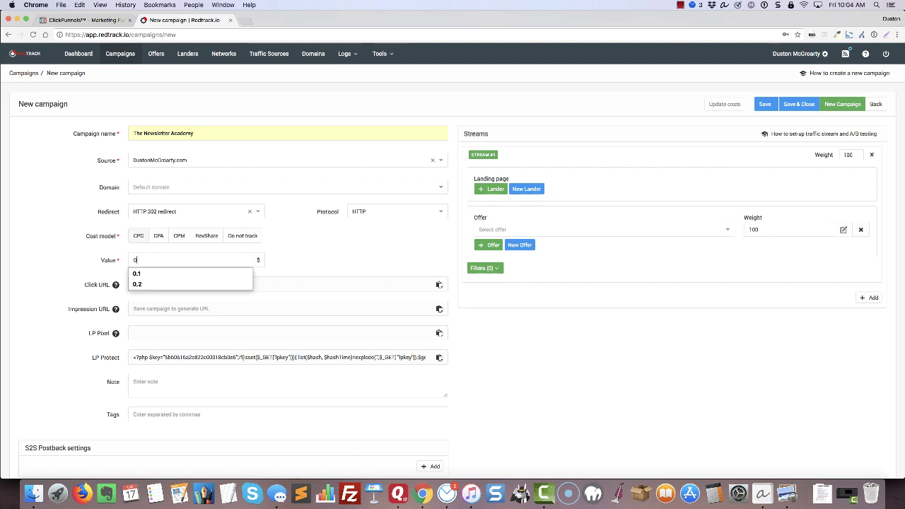
pyautogui.click(61, 265)
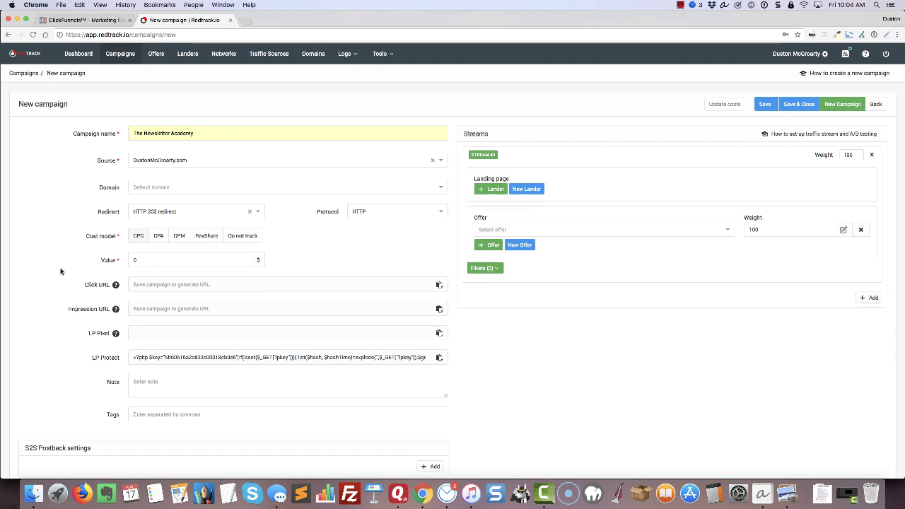
# Assign the Newsletter Academy Case Study lander and The Newsletter Academy offer to Stream #1, and save the campaign
pyautogui.scroll(-1, 50, 272)
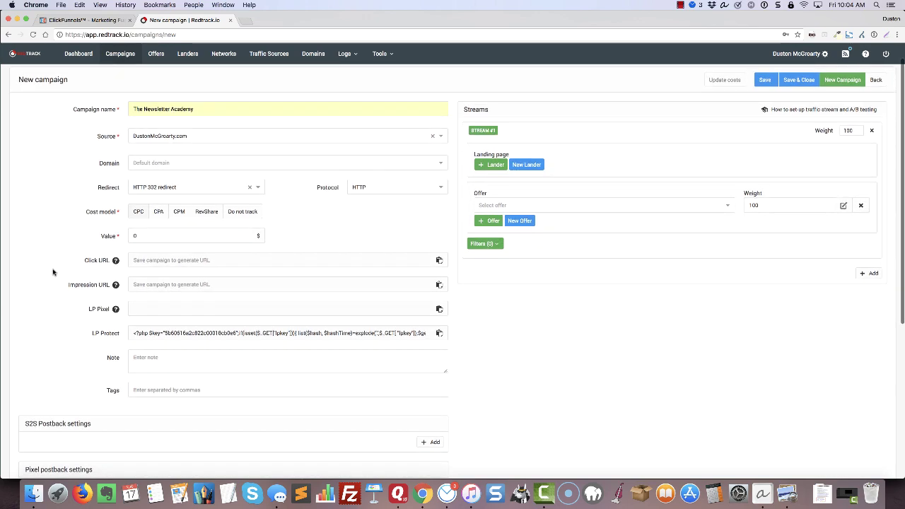
pyautogui.click(495, 165)
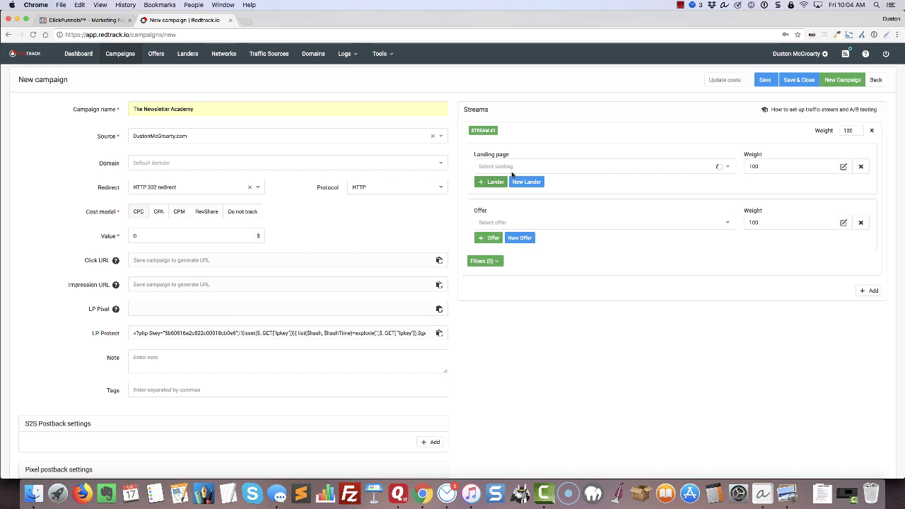
pyautogui.click(592, 166)
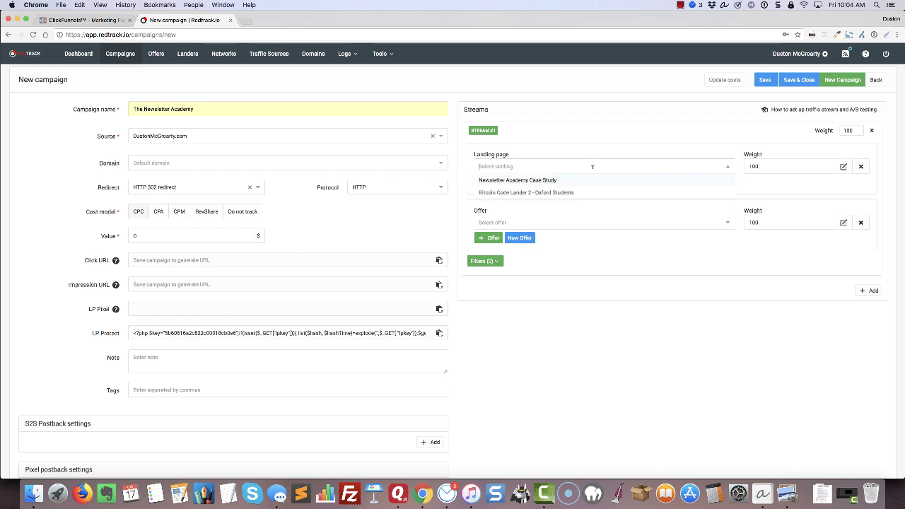
pyautogui.click(546, 179)
pyautogui.click(566, 222)
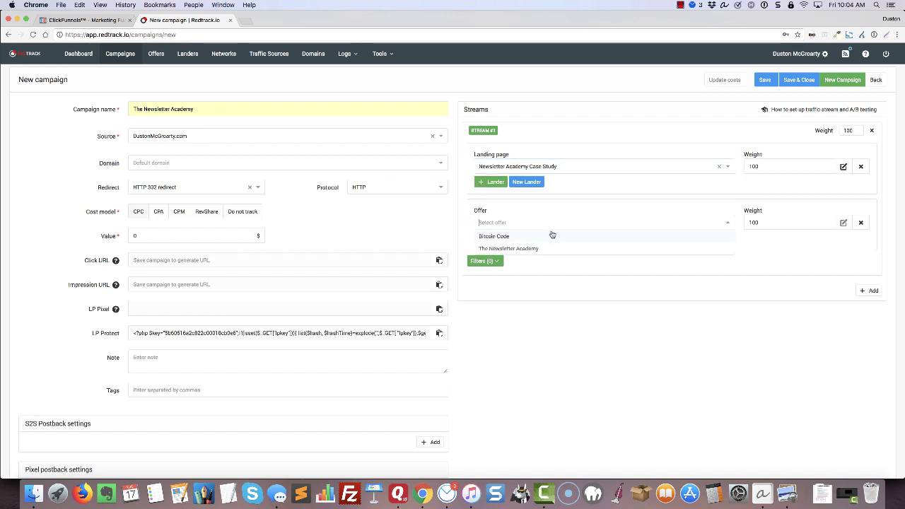
pyautogui.click(551, 234)
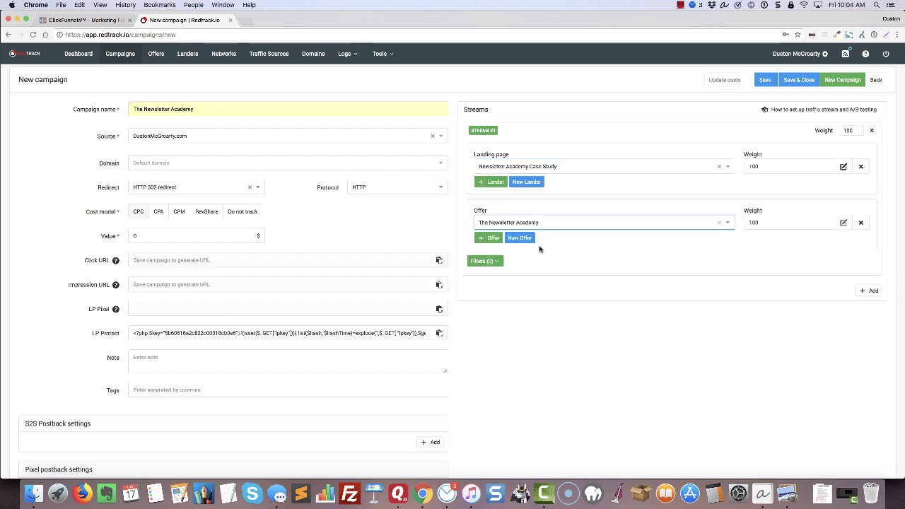
pyautogui.click(765, 80)
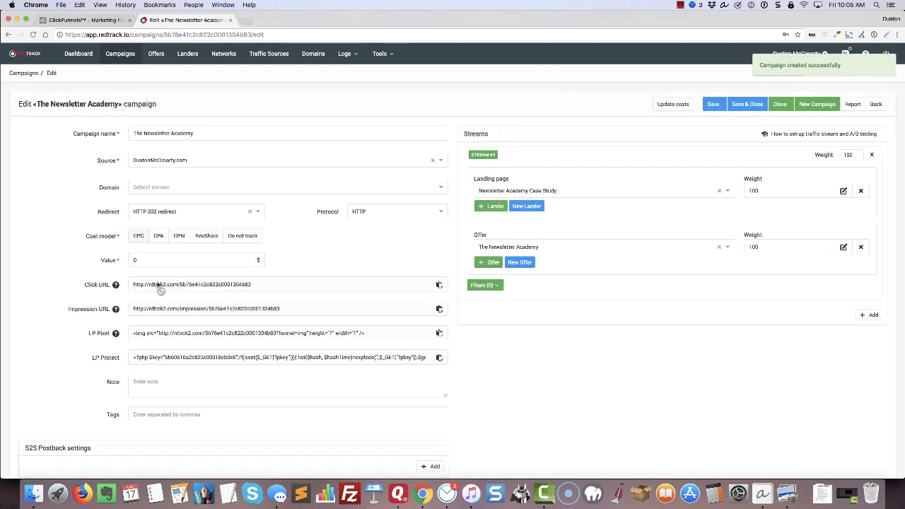
# Copy the campaign's click URL and load it in a new browser tab
pyautogui.moveTo(118, 286)
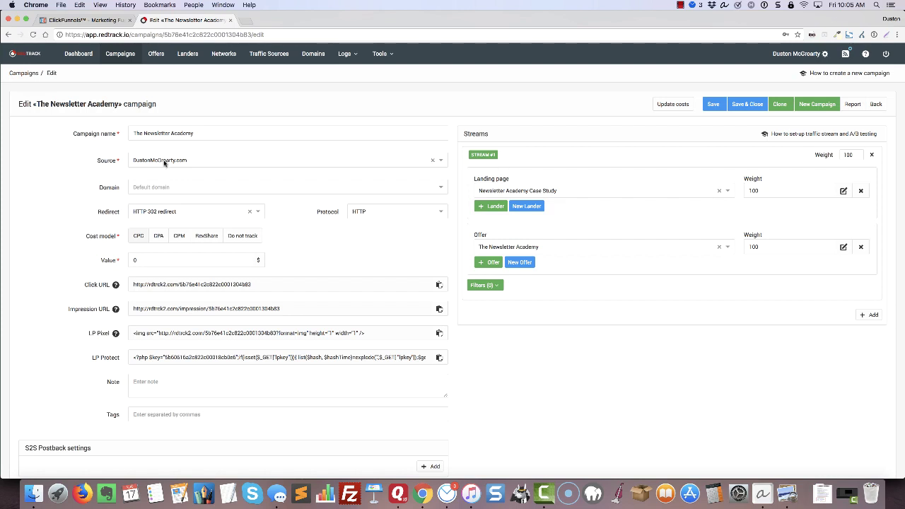
pyautogui.click(439, 285)
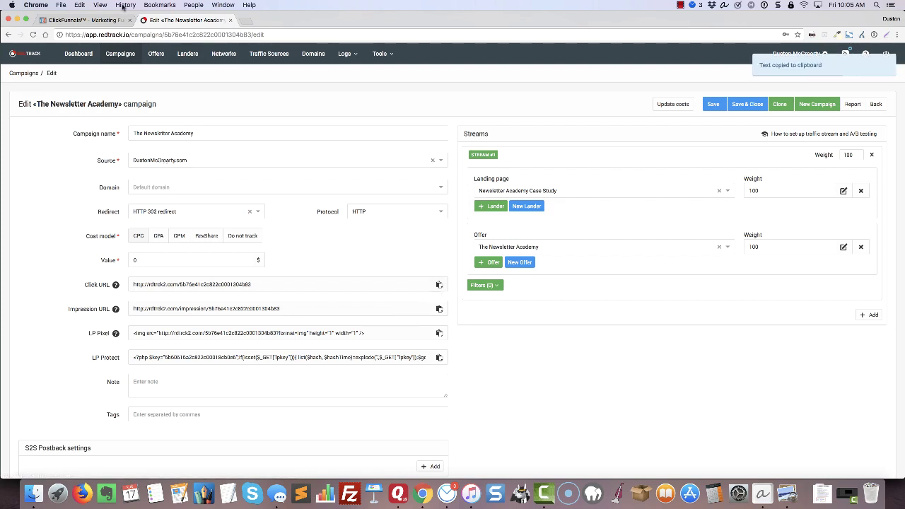
pyautogui.click(245, 21)
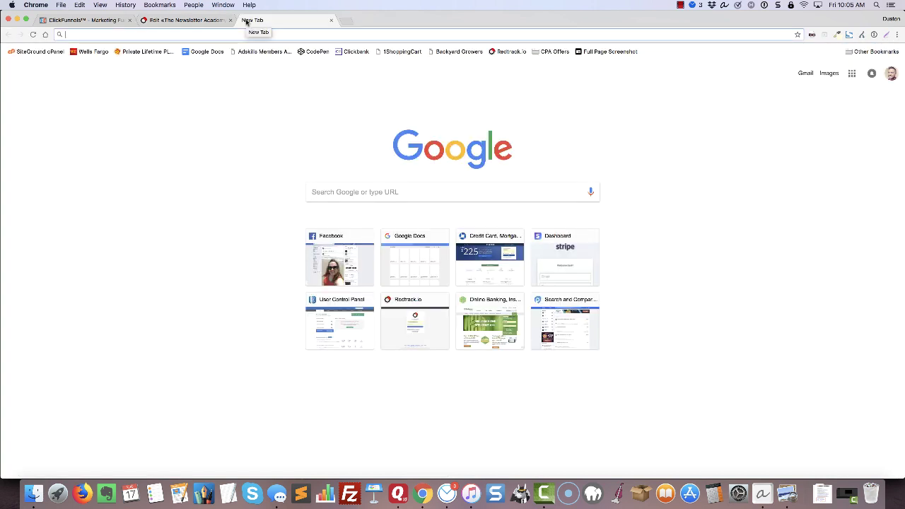
pyautogui.press('super+v')
pyautogui.press('Return')
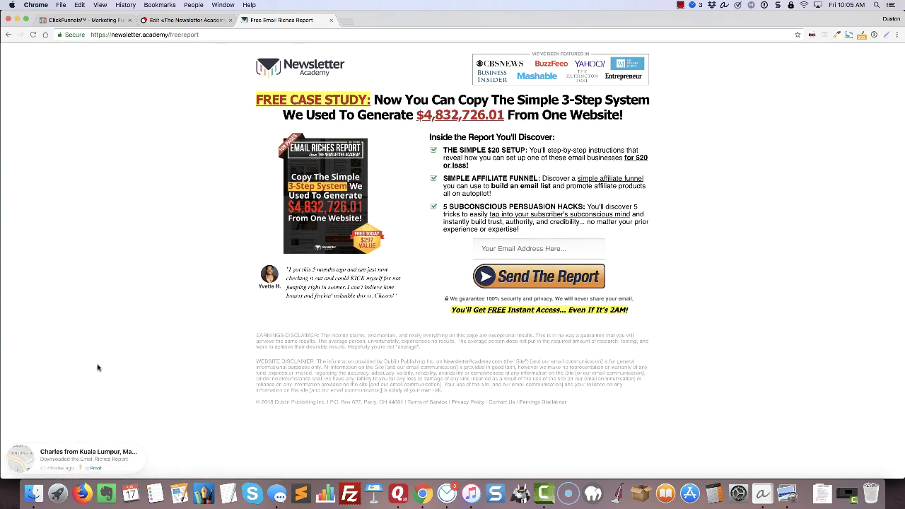
# Submit the free report opt-in form with the support e-mail address and complete the robot check
pyautogui.click(529, 248)
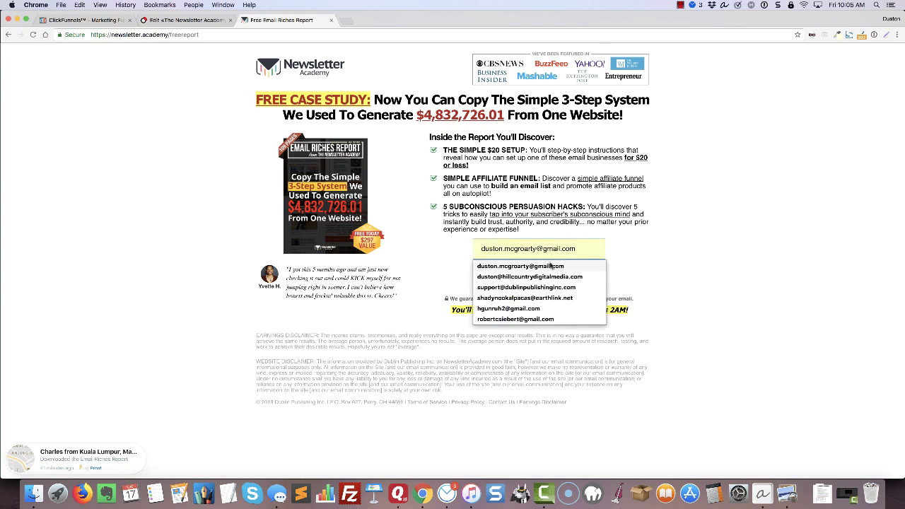
pyautogui.click(558, 287)
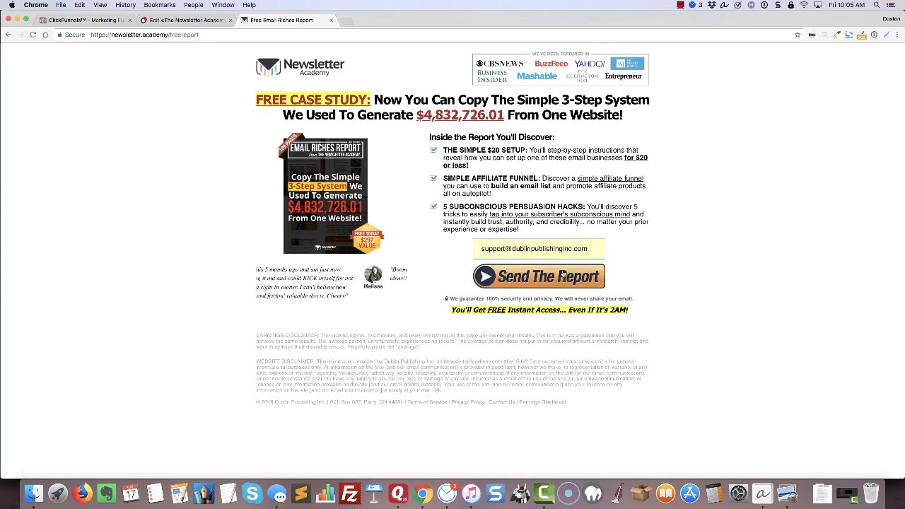
pyautogui.click(563, 276)
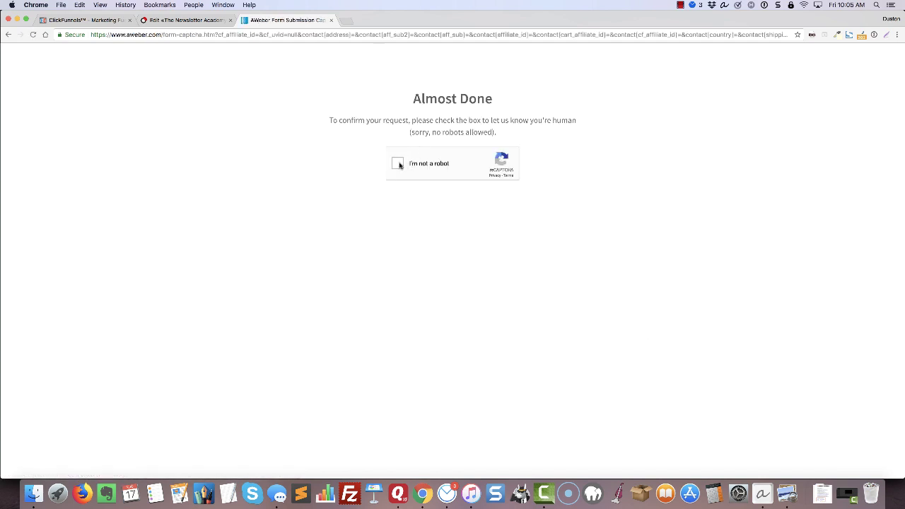
pyautogui.click(398, 164)
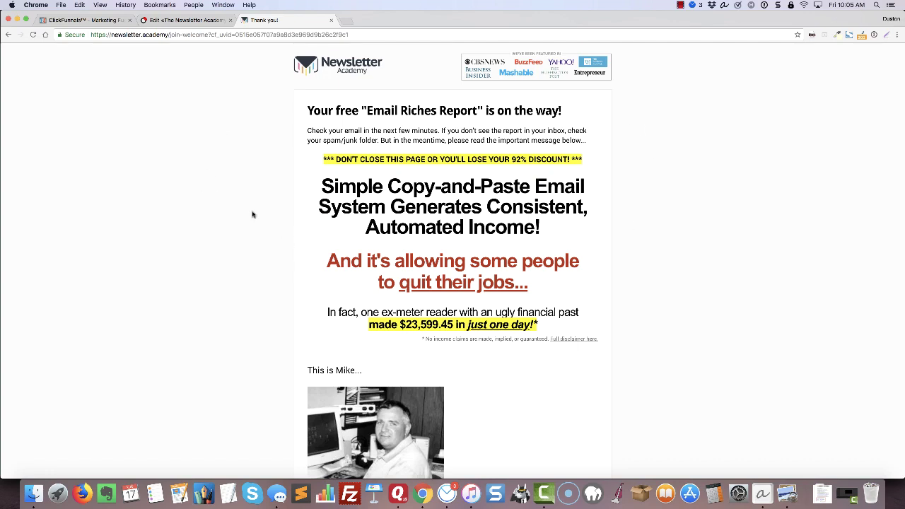
pyautogui.scroll(-1, 253, 215)
pyautogui.scroll(1, 255, 212)
# Save and close the campaign in RedTrack, and limit the campaign list to the date 08-17-2018
pyautogui.click(192, 21)
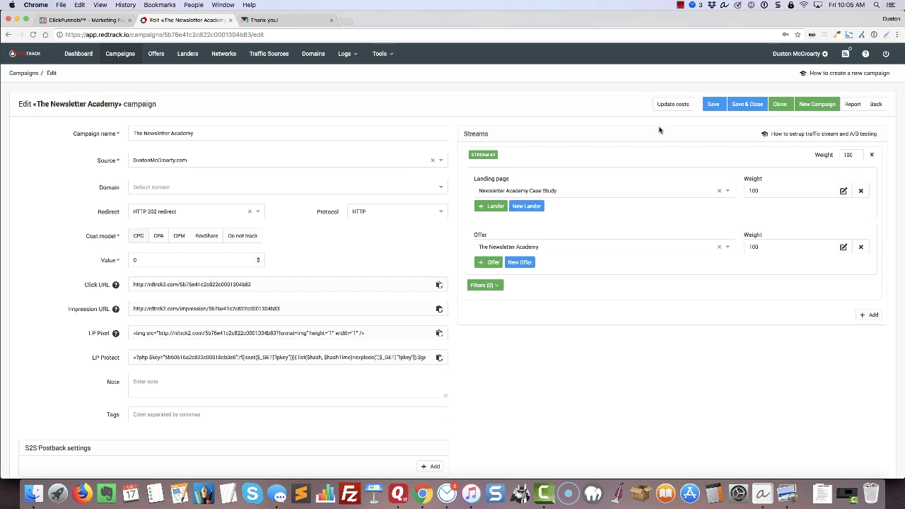
pyautogui.click(754, 106)
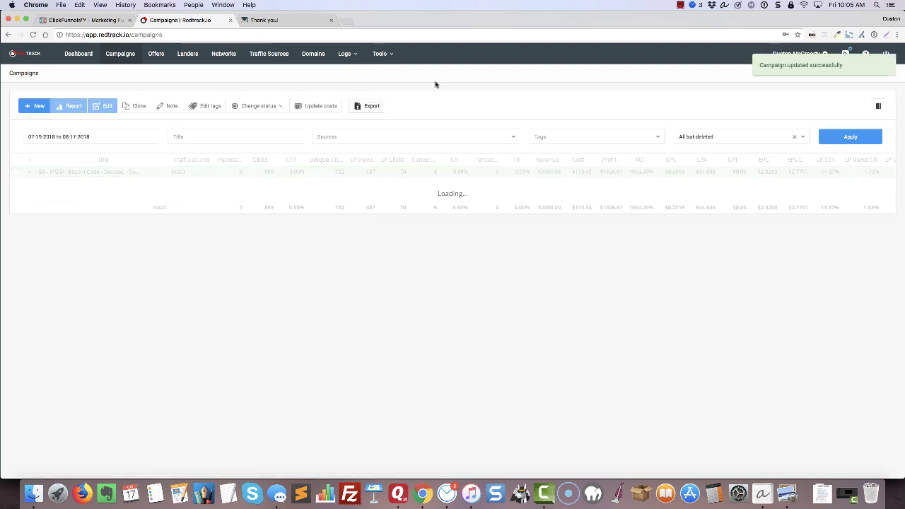
pyautogui.moveTo(152, 189)
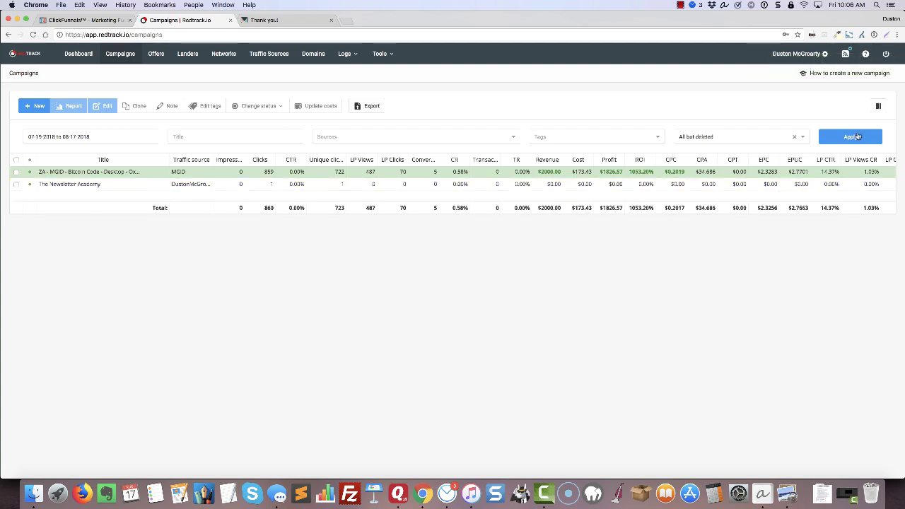
pyautogui.click(852, 137)
pyautogui.click(104, 135)
pyautogui.click(73, 154)
pyautogui.click(872, 143)
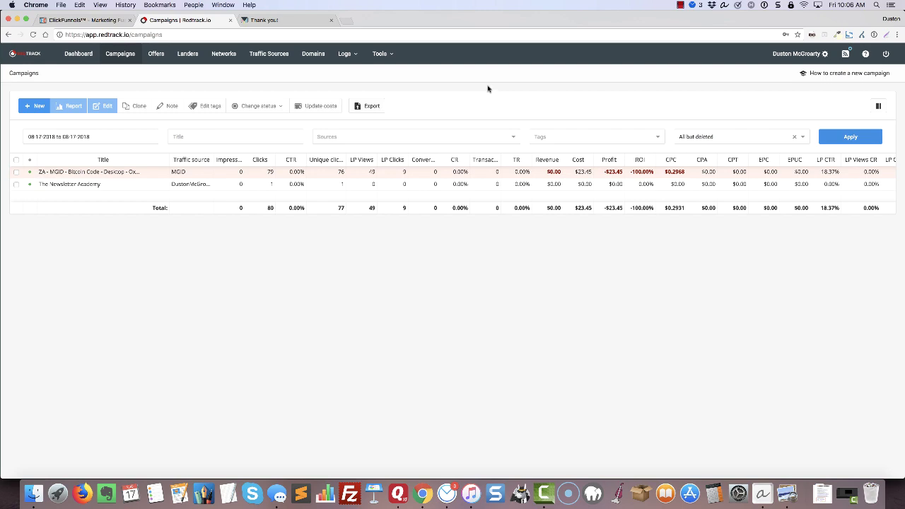
# Look over the funnel's thank-you page and open its page source
pyautogui.click(292, 21)
pyautogui.scroll(-5, 152, 131)
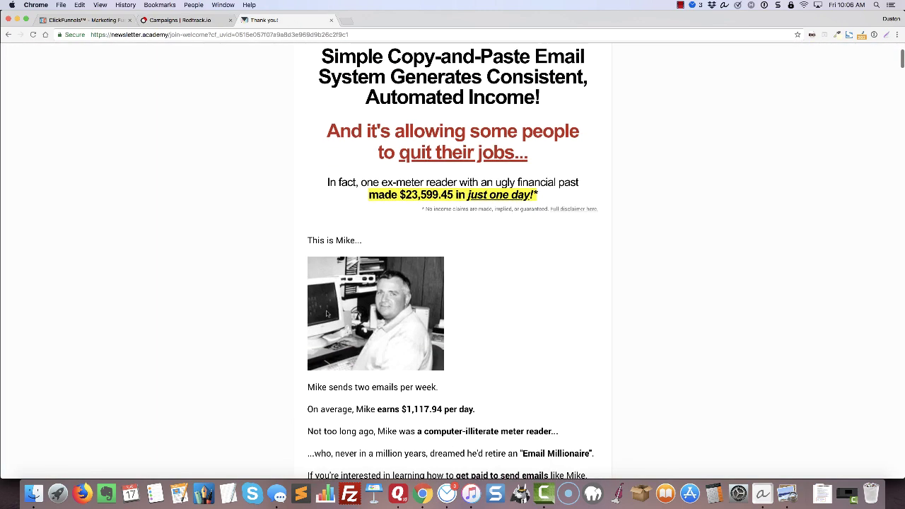
pyautogui.scroll(-3, 162, 130)
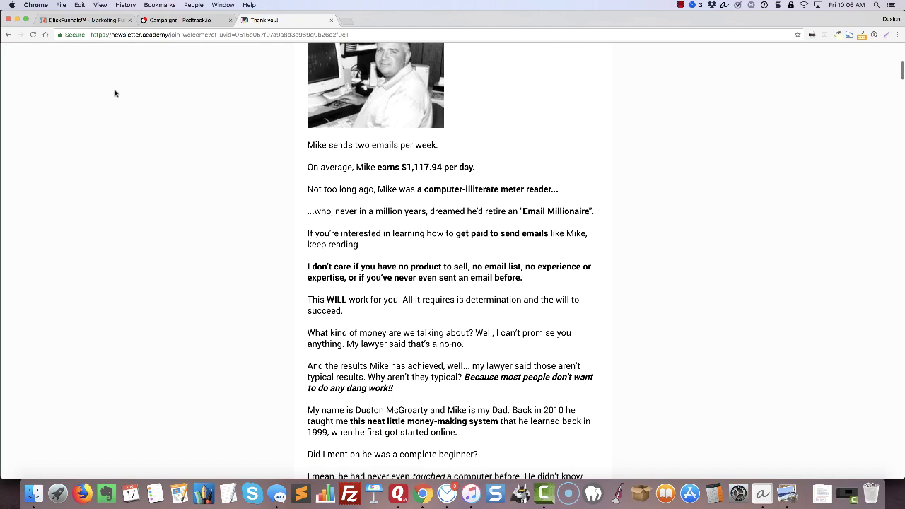
pyautogui.scroll(10, 234, 139)
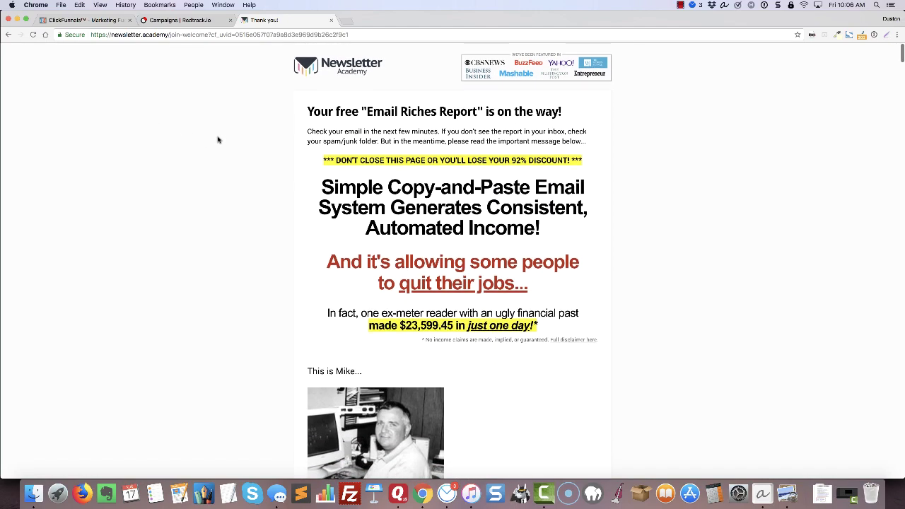
pyautogui.rightClick(219, 137)
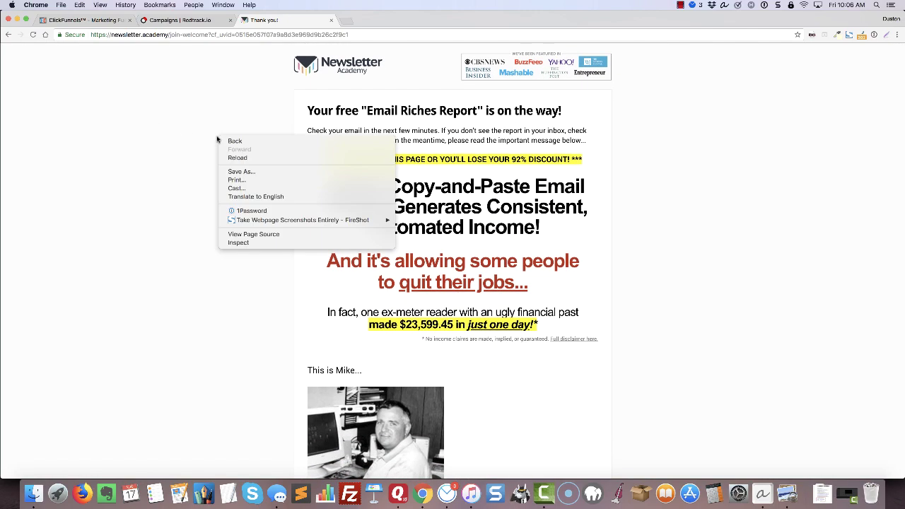
pyautogui.click(262, 237)
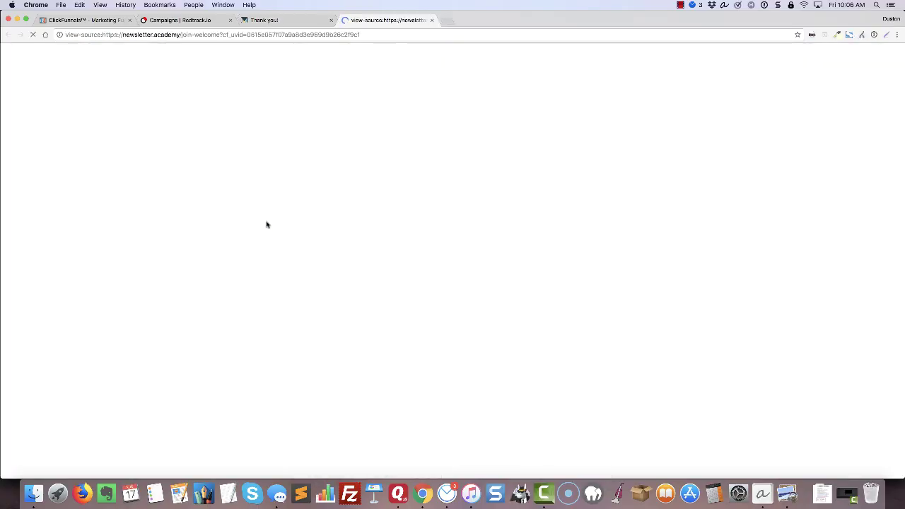
# Search the thank-you page's source for "rdtr" and look through its code for the tracking pixel
pyautogui.scroll(-2, 452, 261)
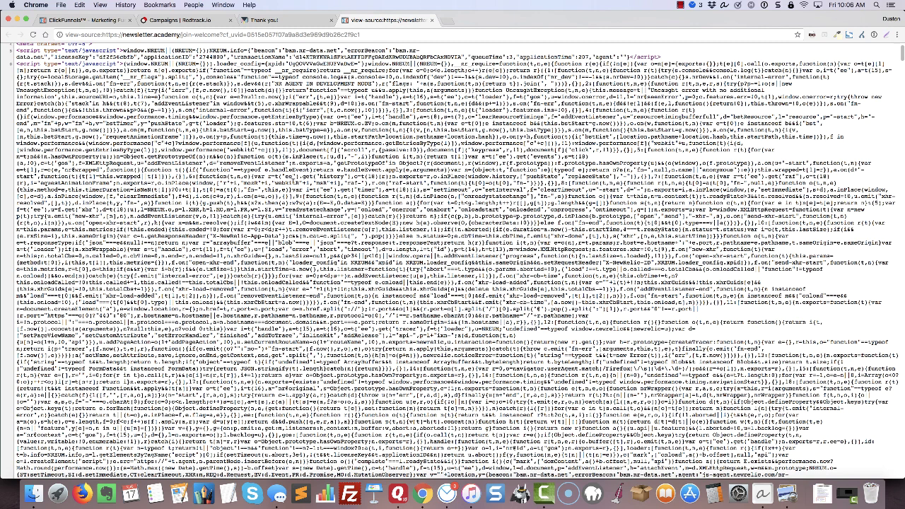
pyautogui.press('super+f')
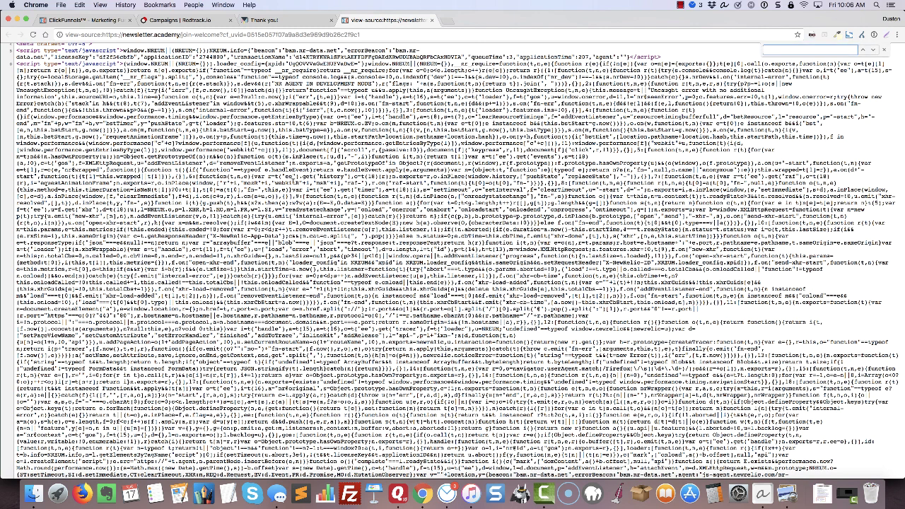
pyautogui.write('rdtk')
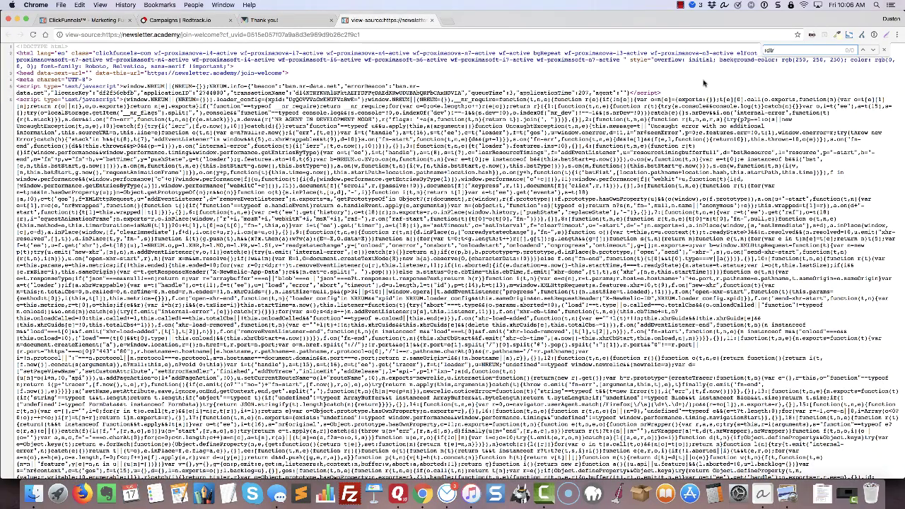
pyautogui.press('Escape')
pyautogui.scroll(-10, 703, 83)
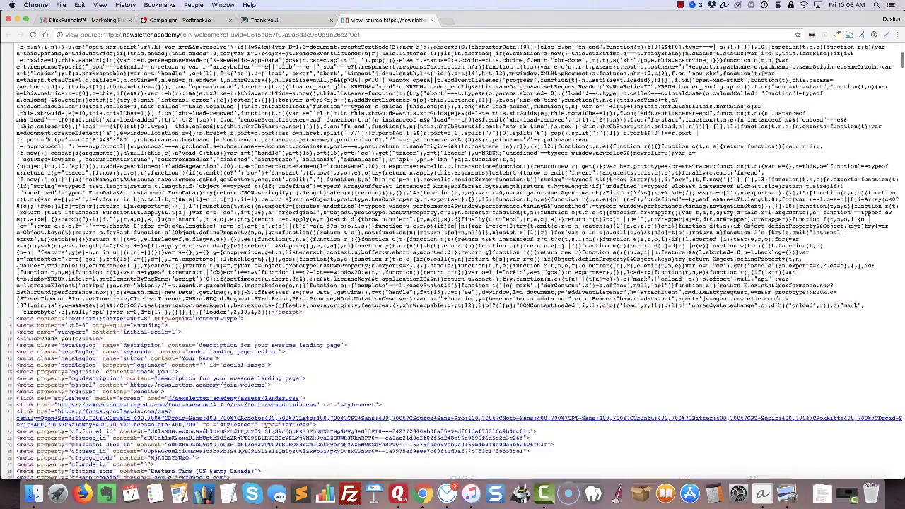
pyautogui.scroll(5, 269, 216)
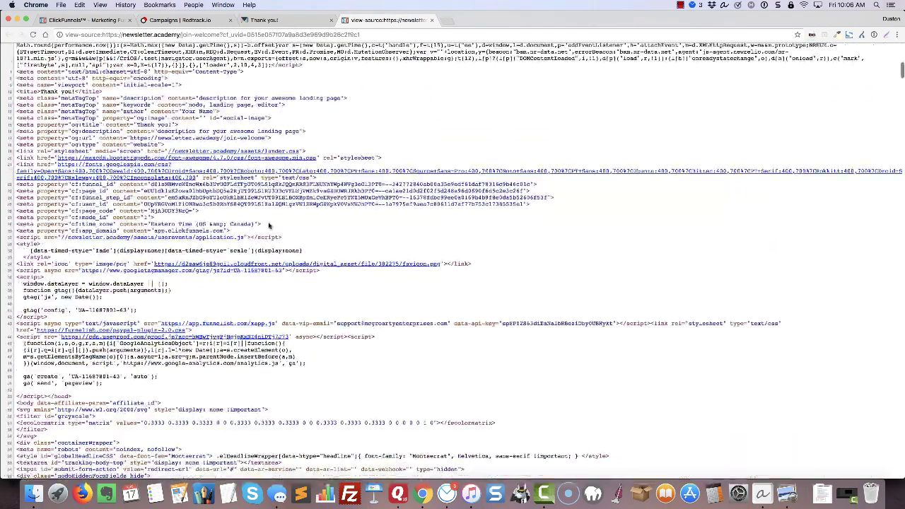
pyautogui.scroll(5, 331, 208)
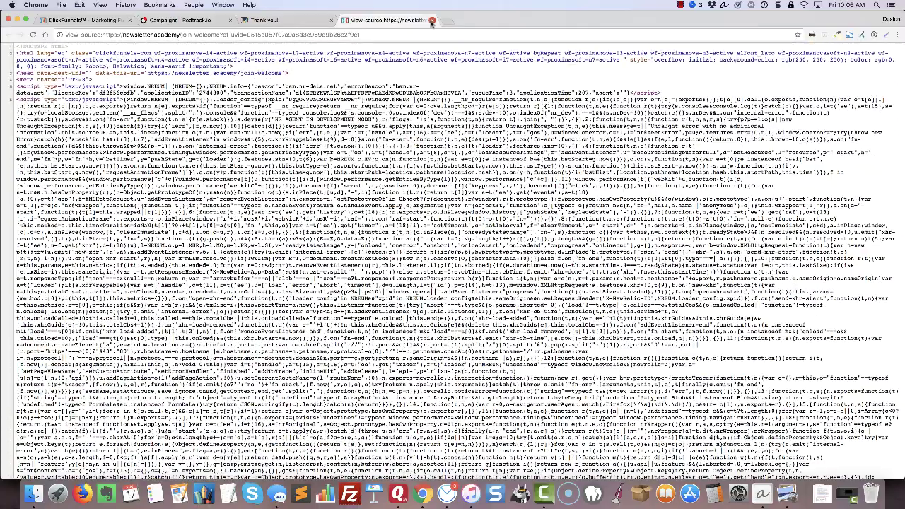
# Close the thank-you page and its source, and load newsletter.academy/freereport in a new browser tab
pyautogui.click(432, 21)
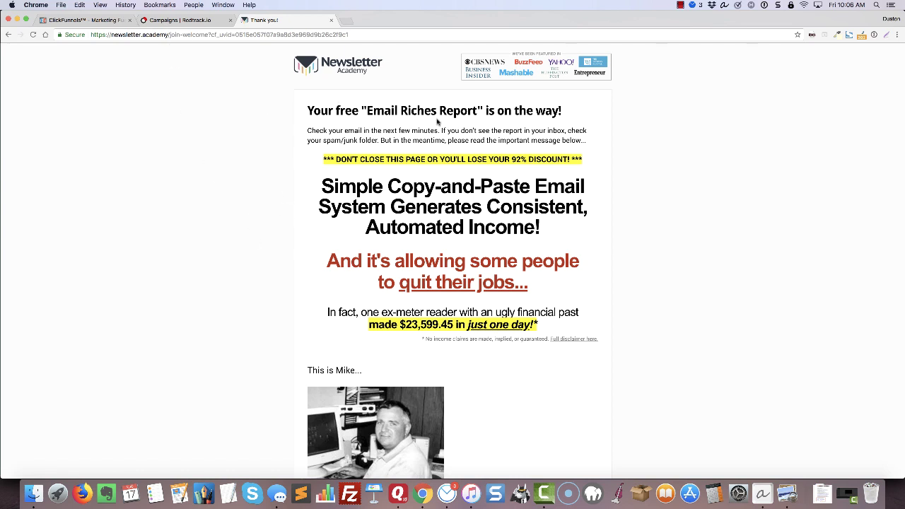
pyautogui.click(330, 20)
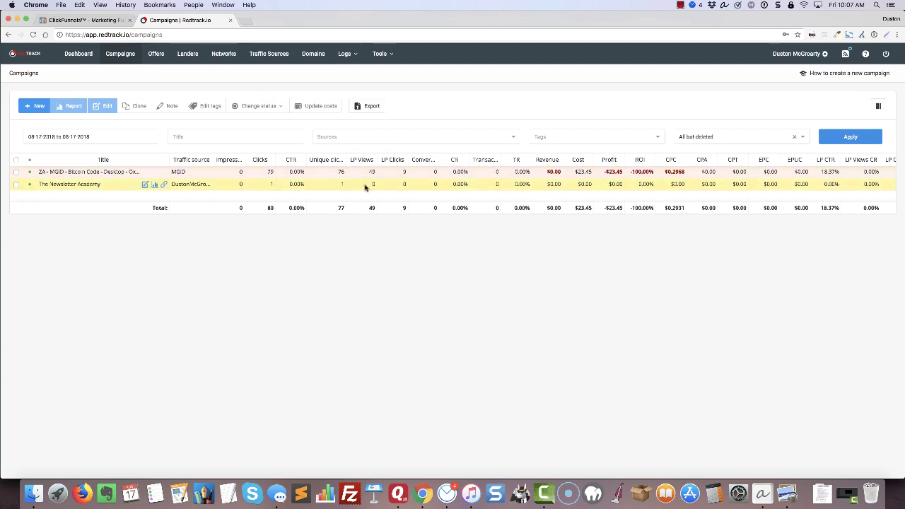
pyautogui.click(246, 20)
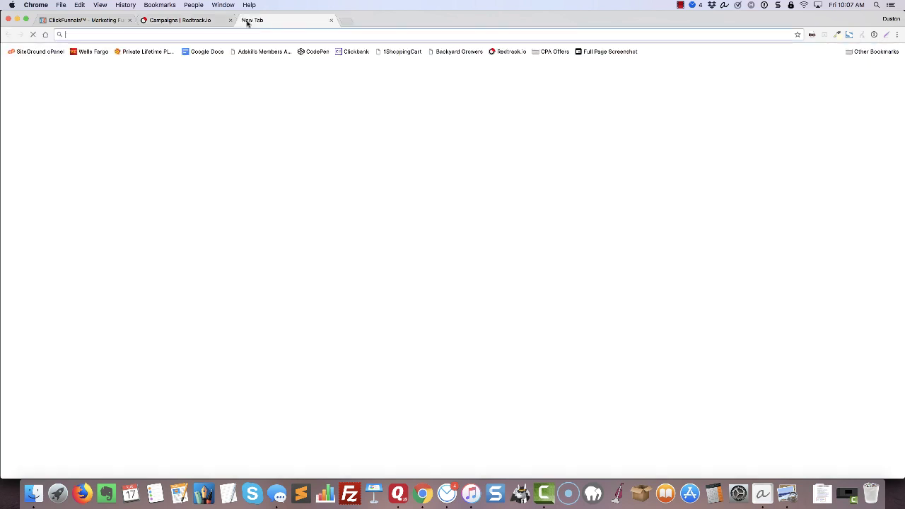
pyautogui.write('new')
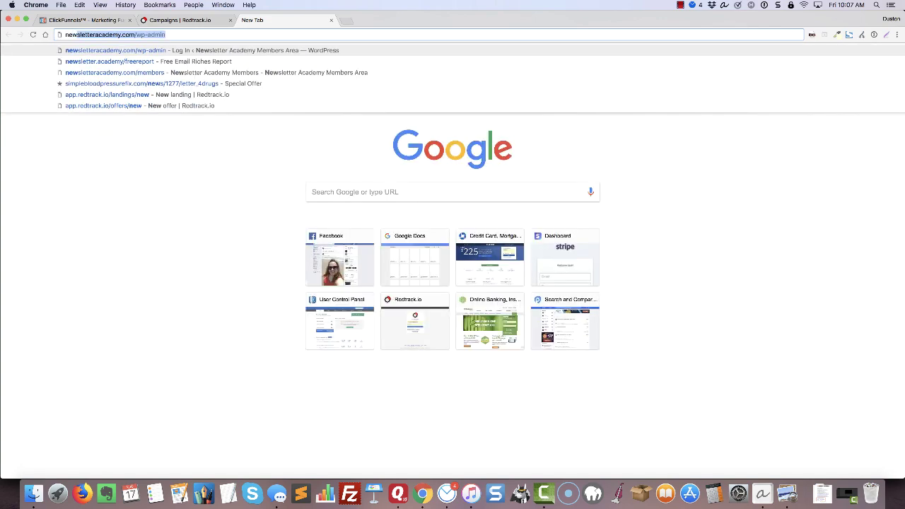
pyautogui.press('Down')
pyautogui.press('Return')
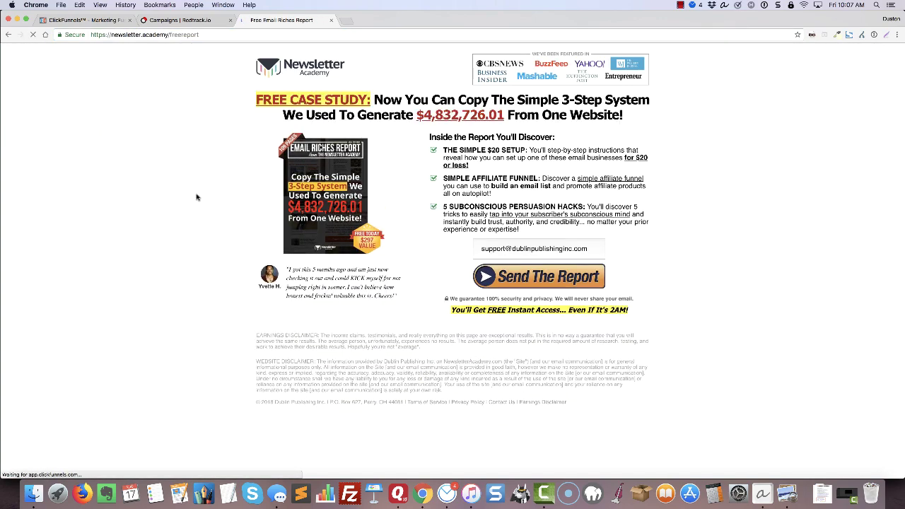
# Search the free report page's source for "rdt", close the source, and return to the RedTrack campaign list
pyautogui.rightClick(197, 197)
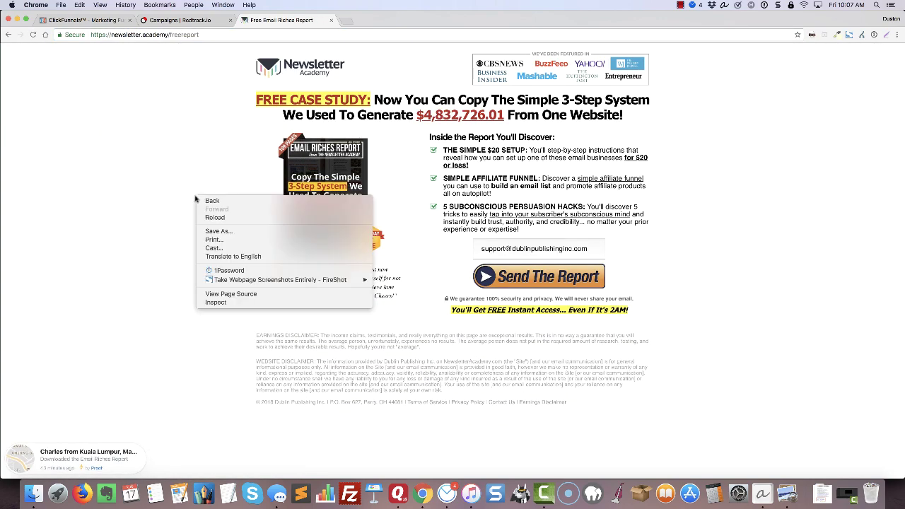
pyautogui.click(222, 293)
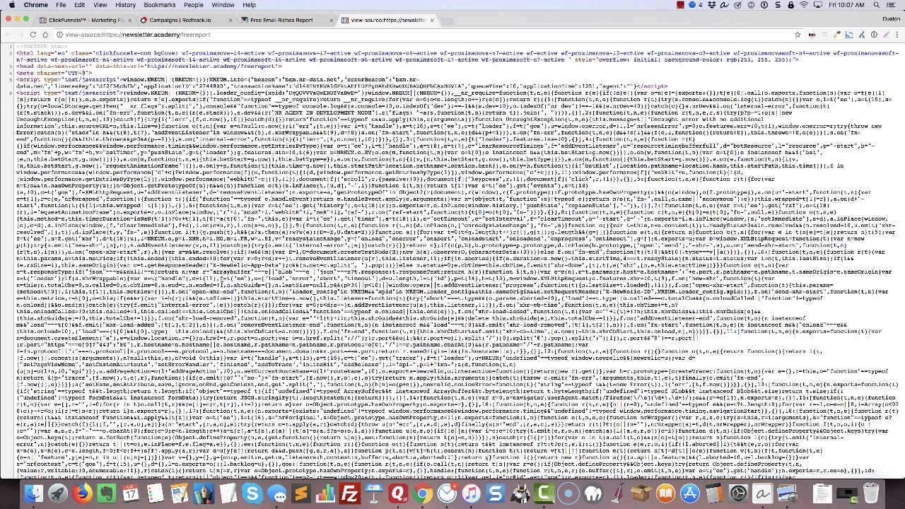
pyautogui.press('super+f')
pyautogui.write('rdt')
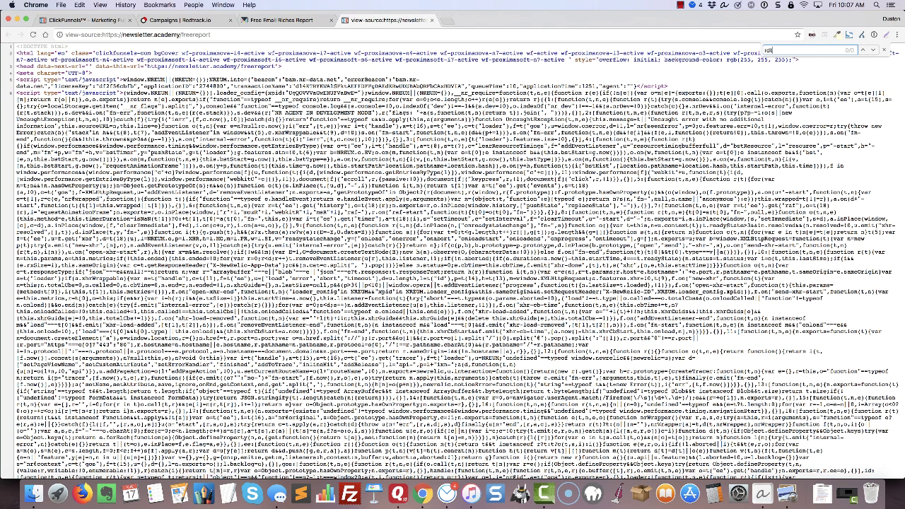
pyautogui.press('Escape')
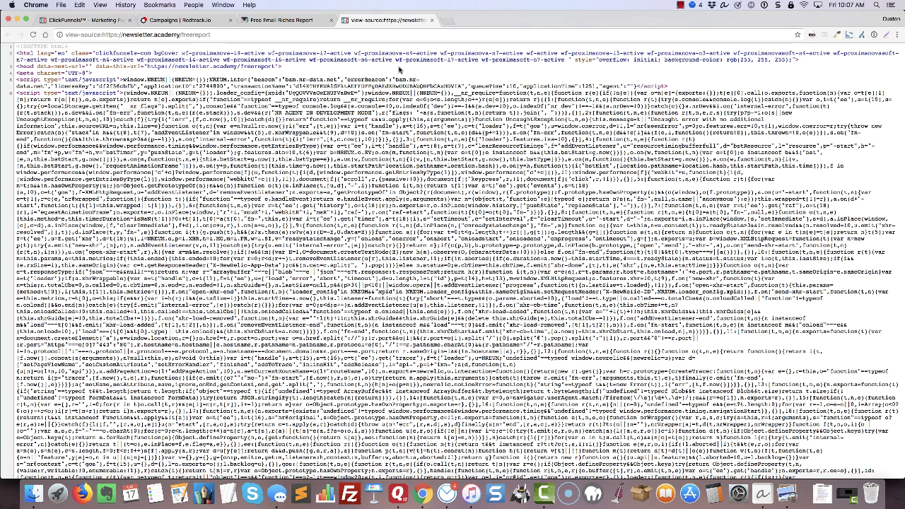
pyautogui.click(432, 20)
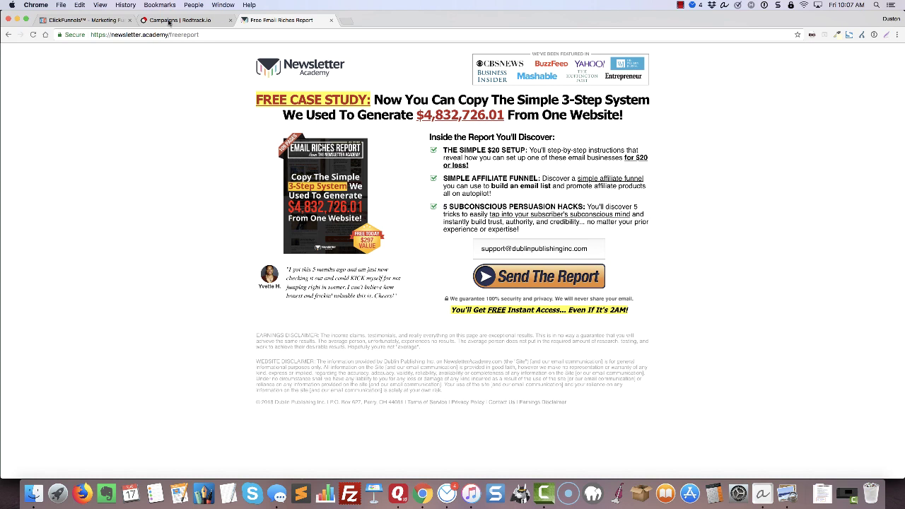
pyautogui.click(181, 20)
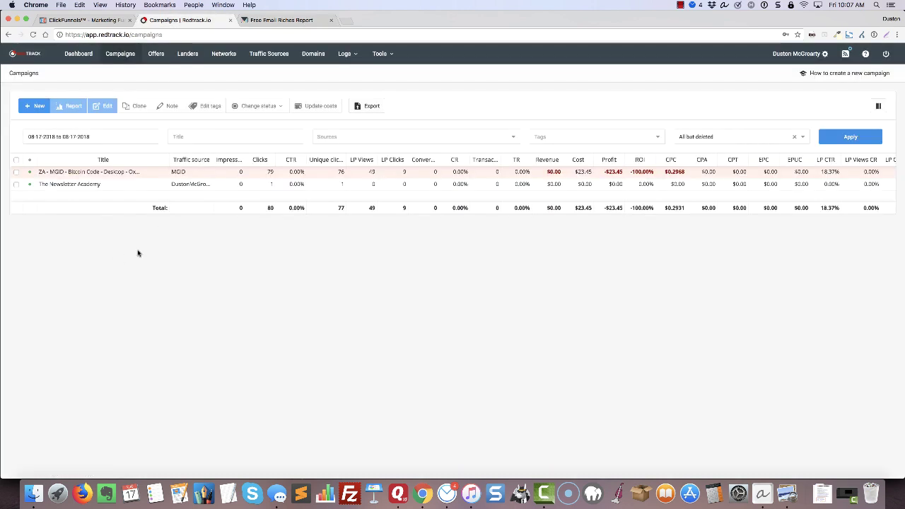